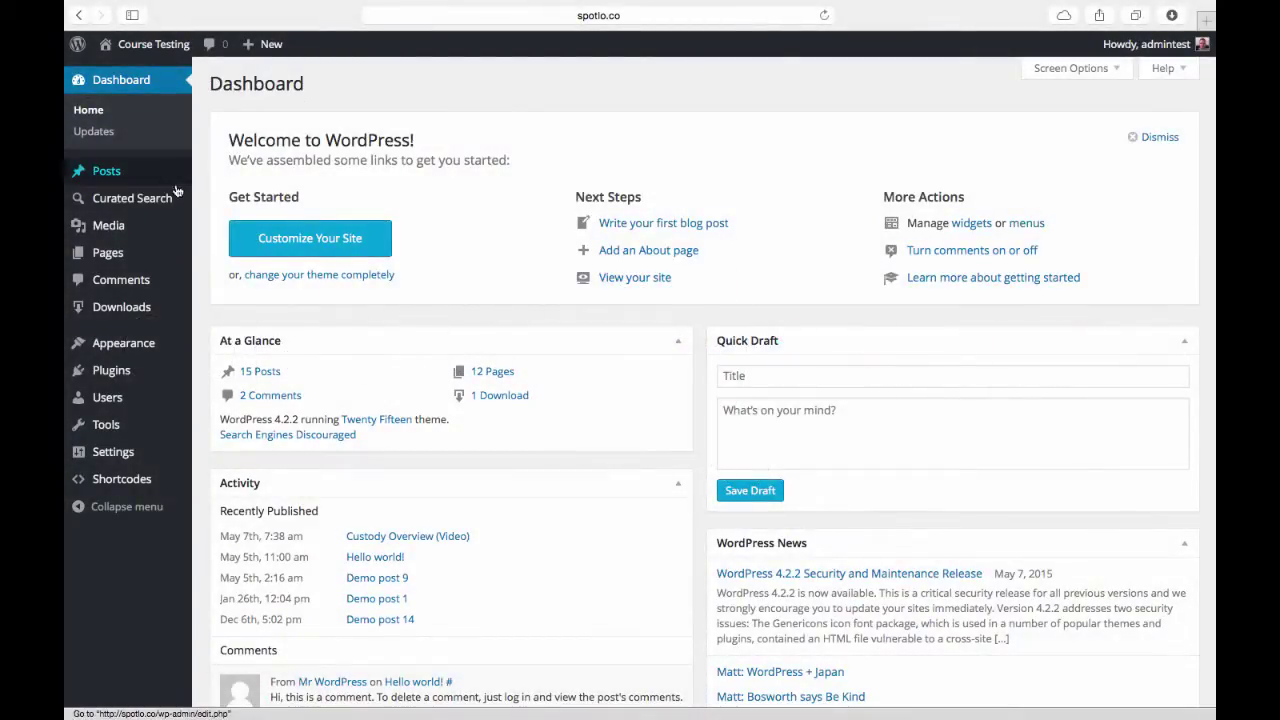
- Open the Curated Search Settings page, with maximum results 5 and single-result redirect enabled
mouse_move(163, 203)
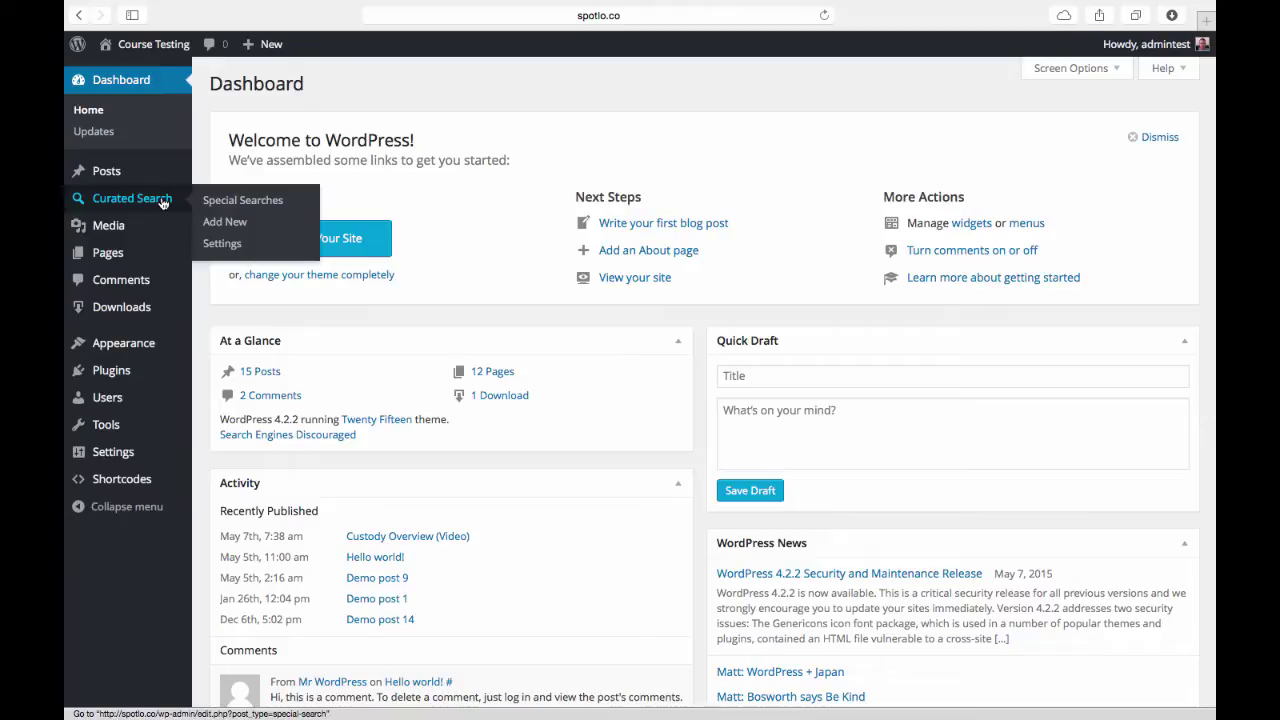
click(236, 249)
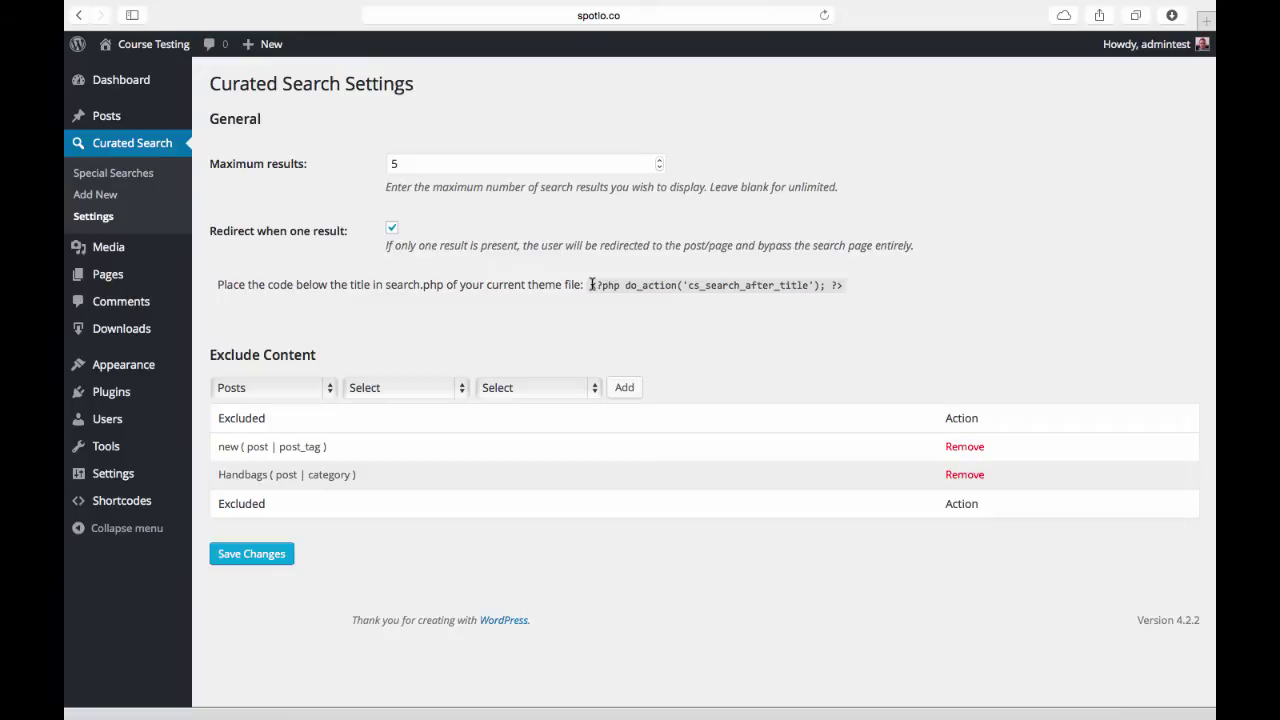
- Select the cs_search_after_title hook code on the settings page, then deselect it
drag(591, 286, 810, 292)
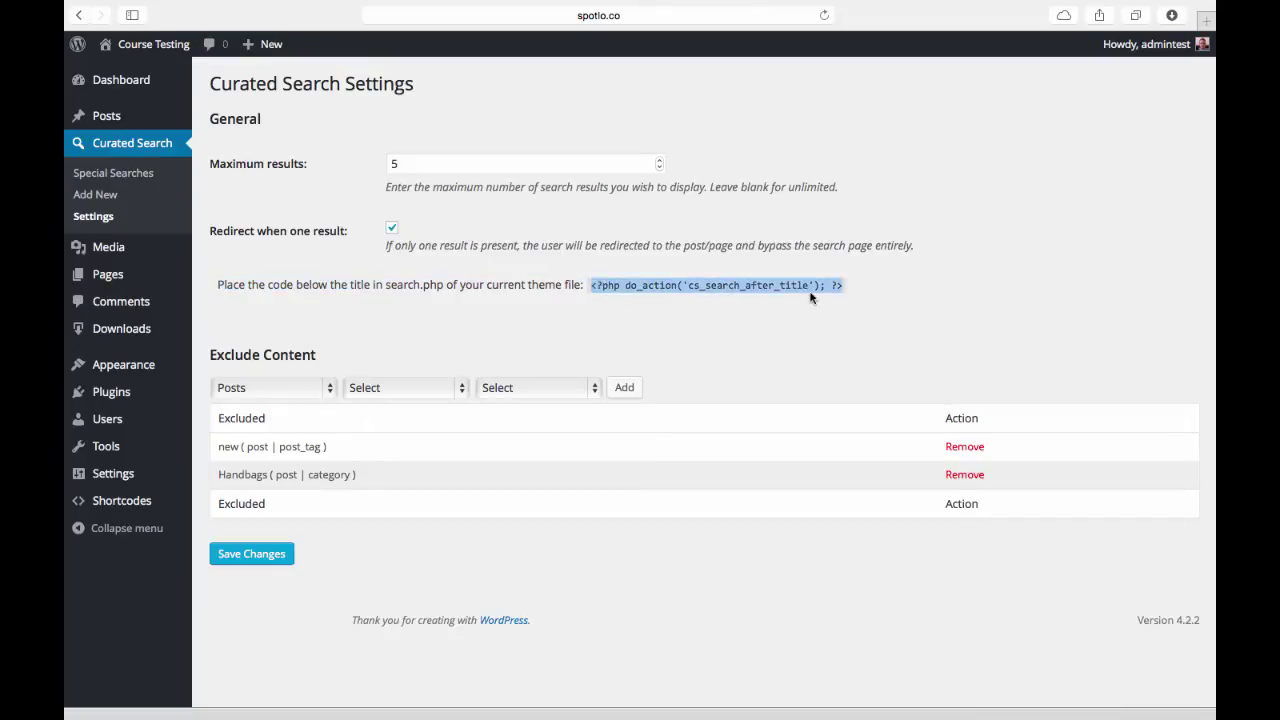
click(751, 294)
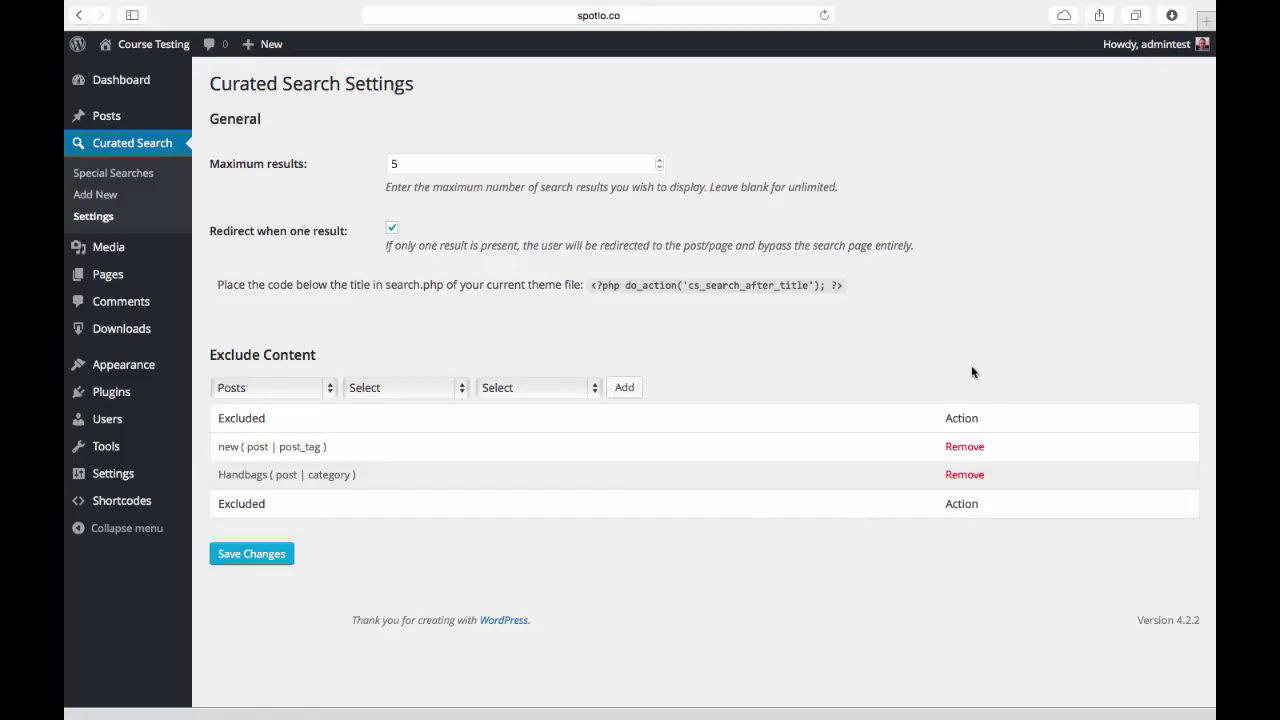
- Remove the 'new' tag exclusion, then try the Downloads content type in the exclusion selects
click(955, 447)
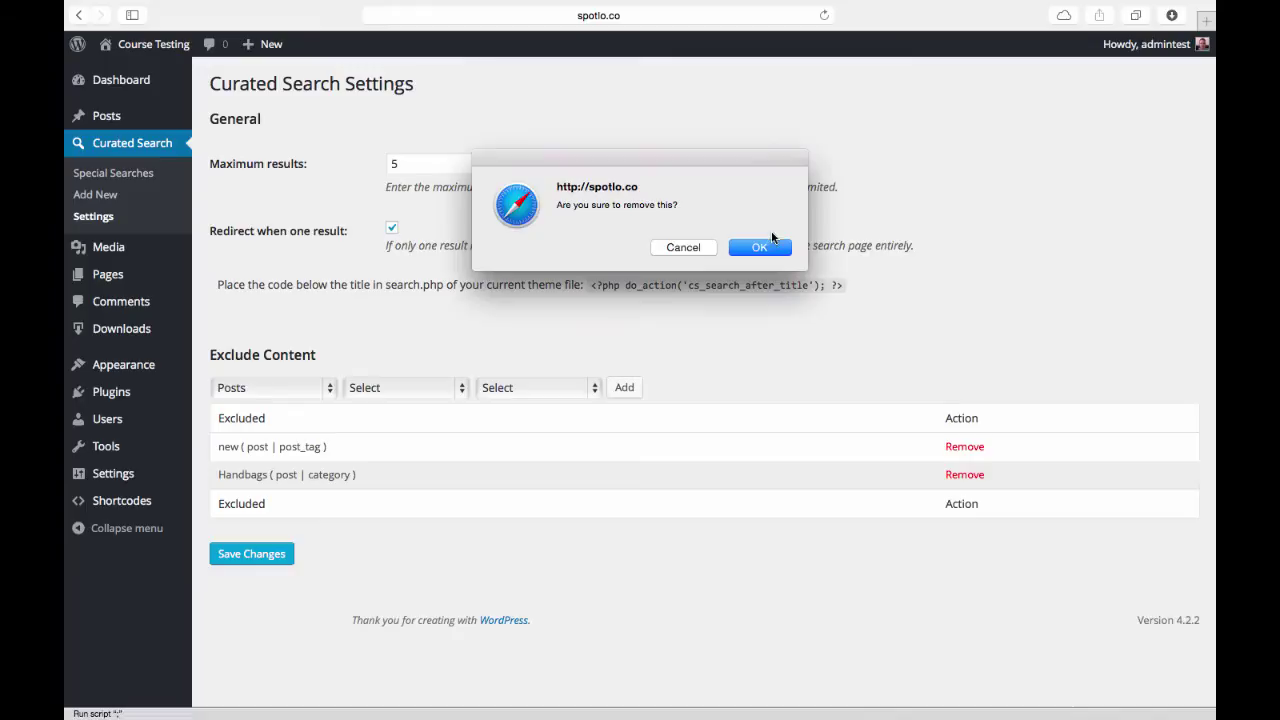
click(762, 248)
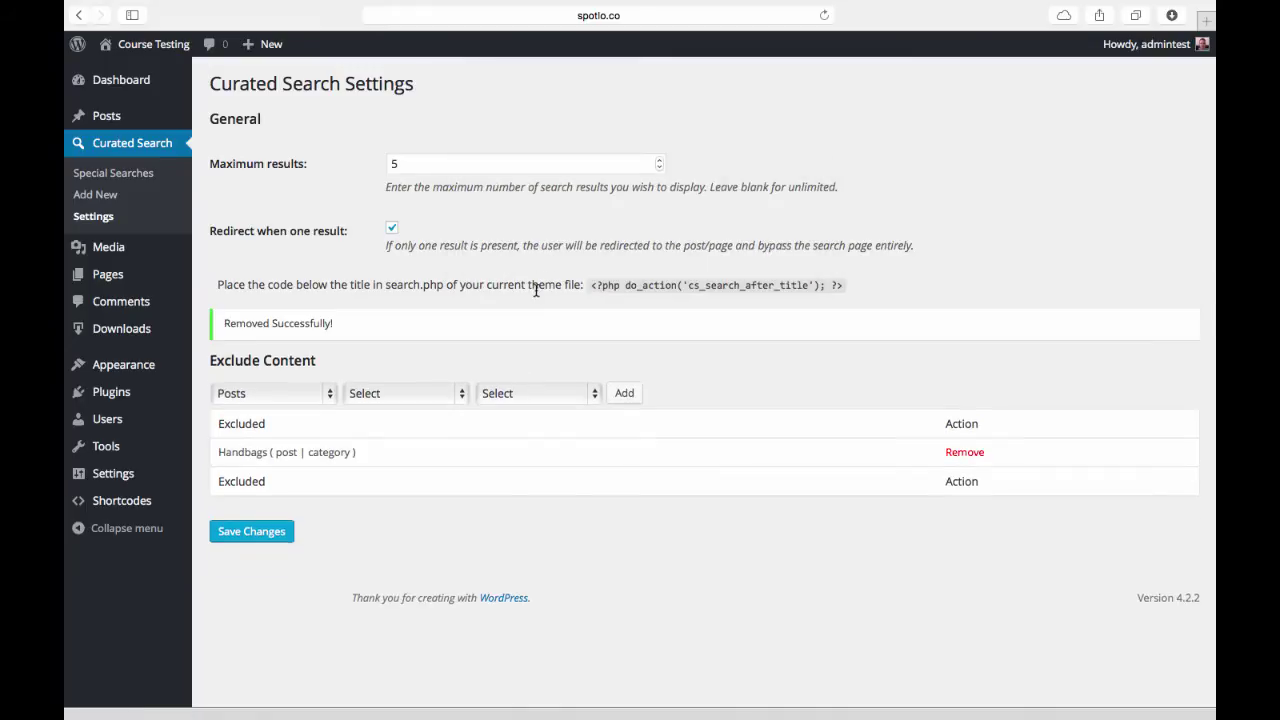
click(297, 396)
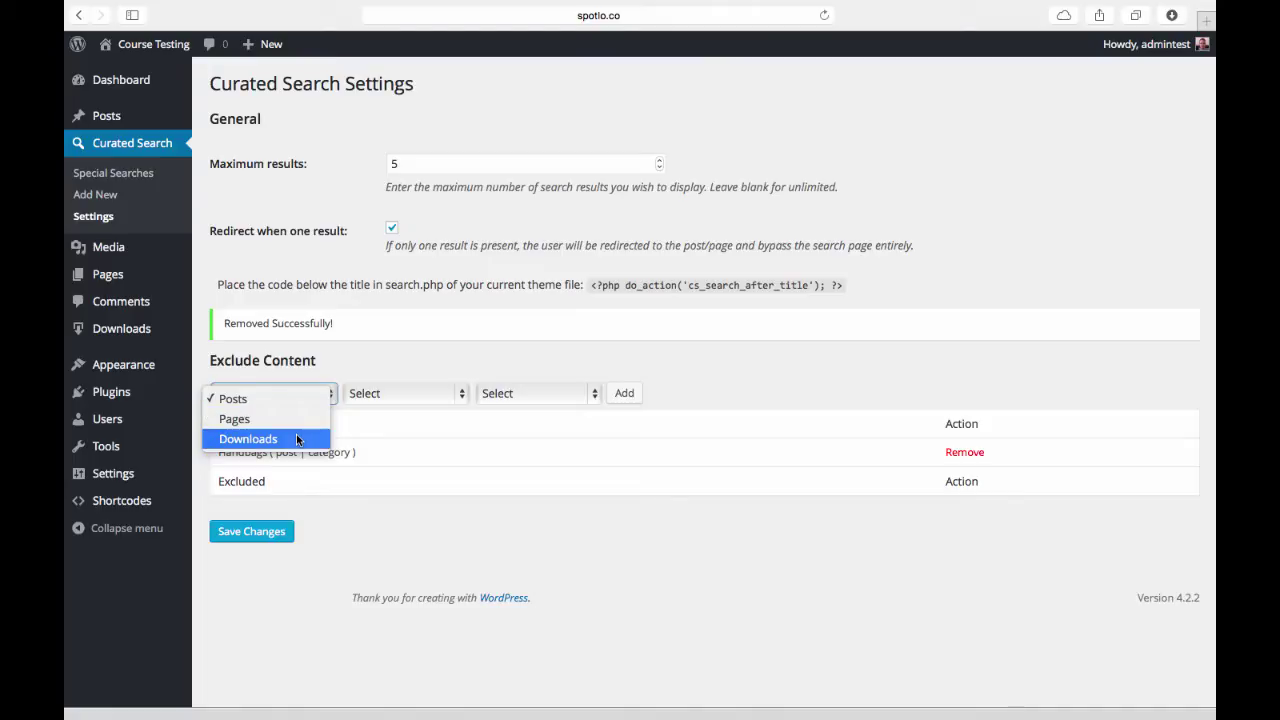
click(296, 439)
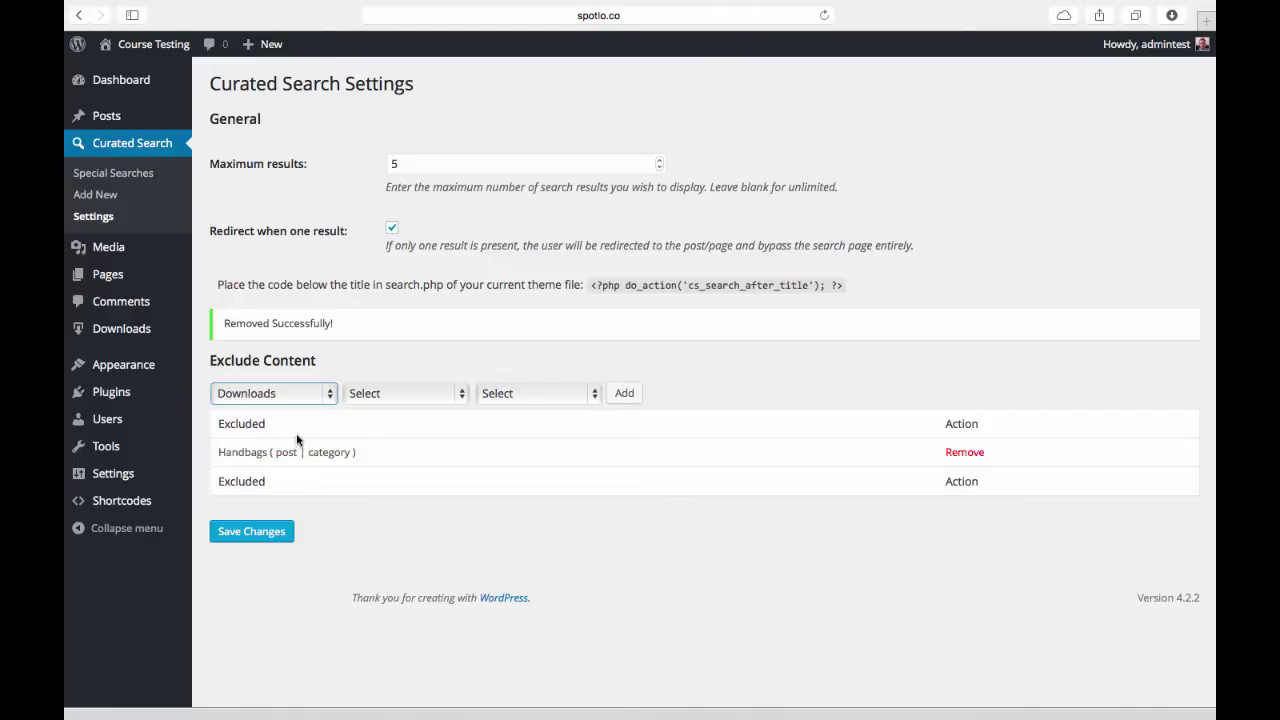
click(431, 392)
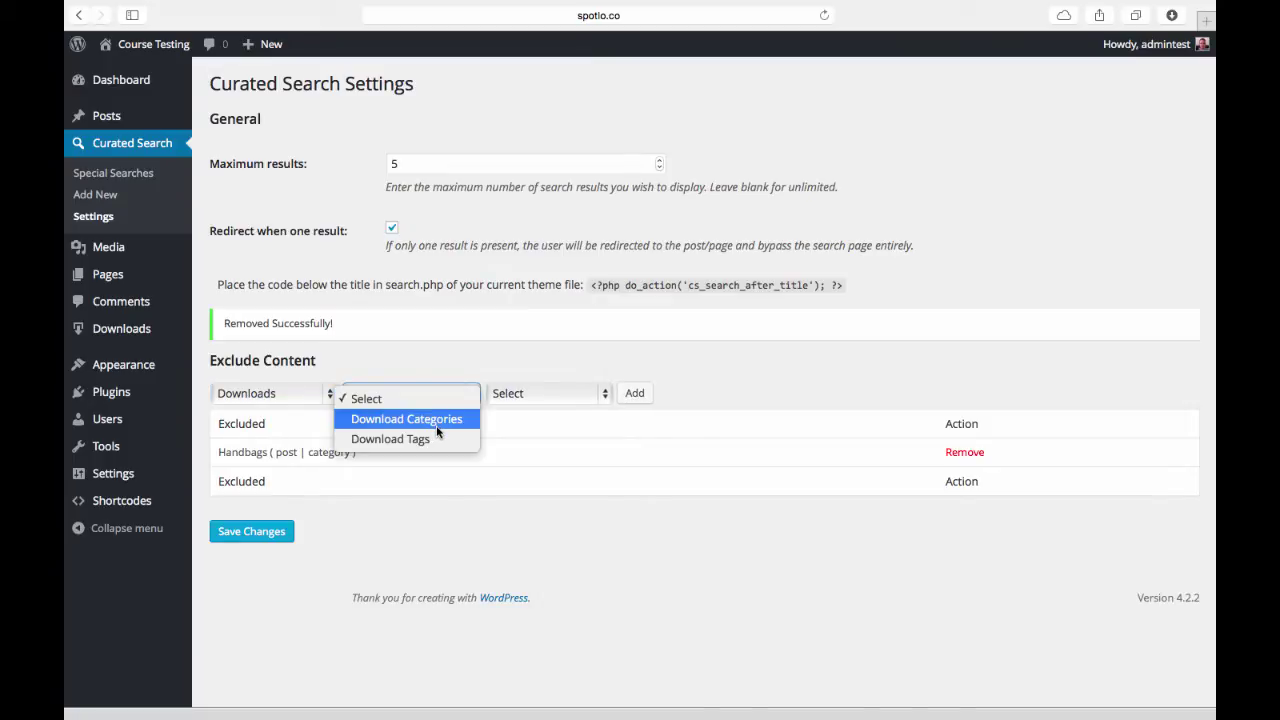
click(287, 377)
- Exclude the 'new' post tag again using Posts, Tags and new
click(291, 389)
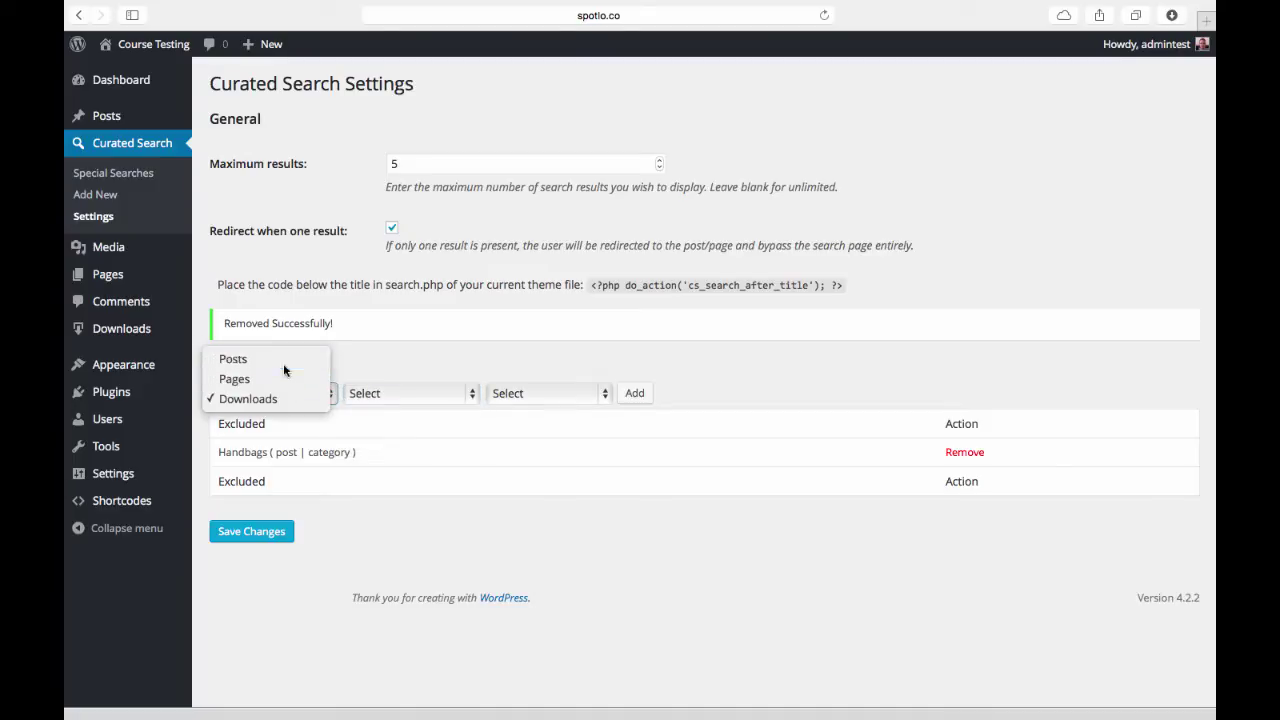
click(283, 363)
click(417, 392)
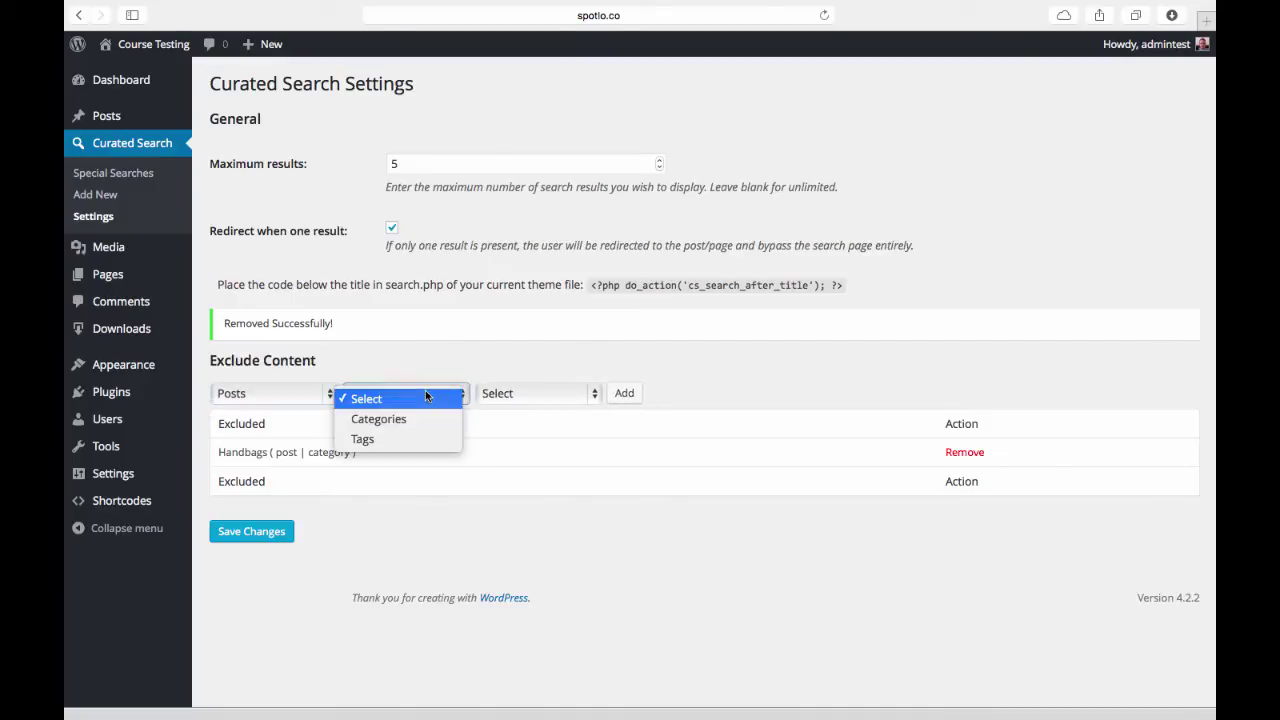
click(365, 437)
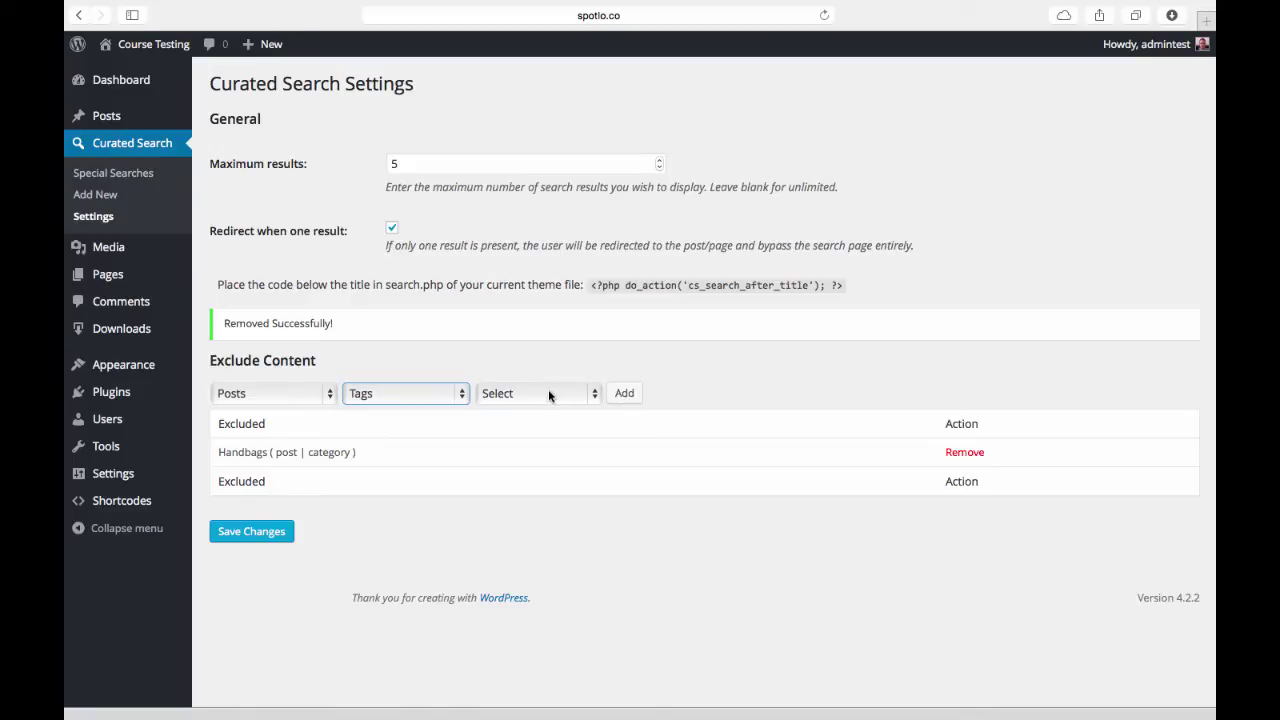
click(546, 394)
click(546, 416)
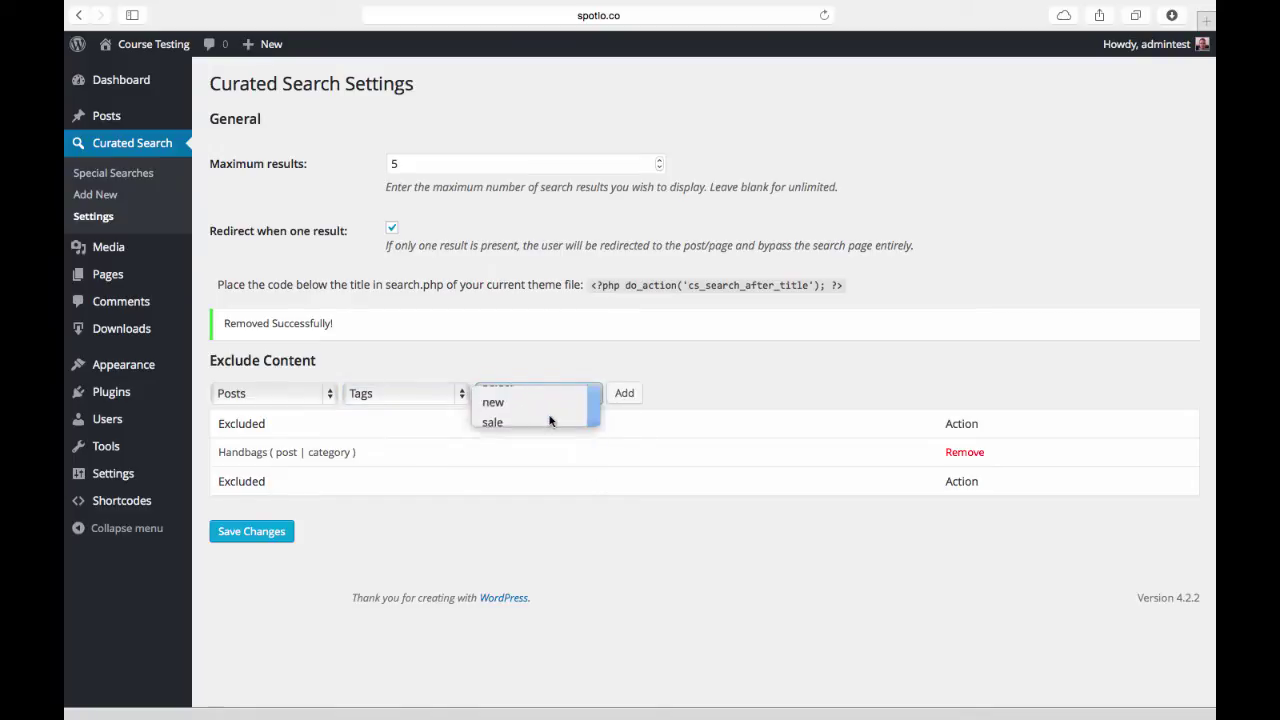
click(624, 394)
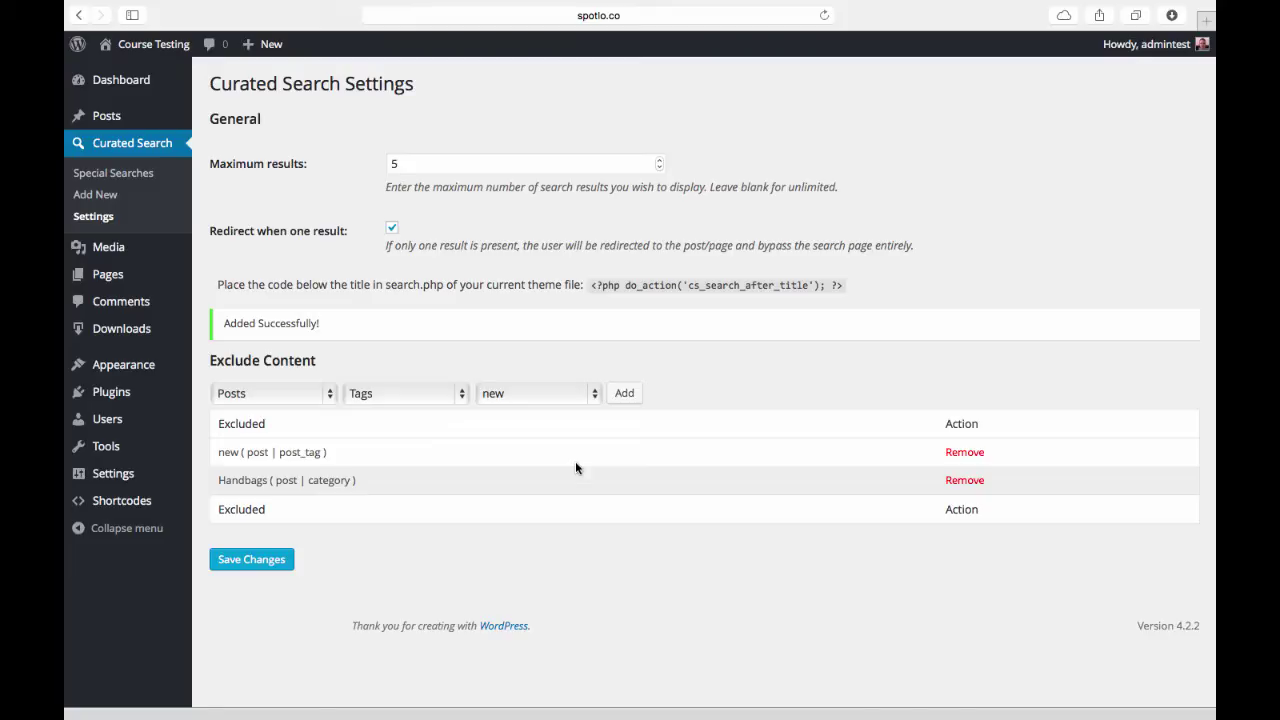
- Tick 'Hide from search results' in Demo post 5's Curated Search box
click(131, 119)
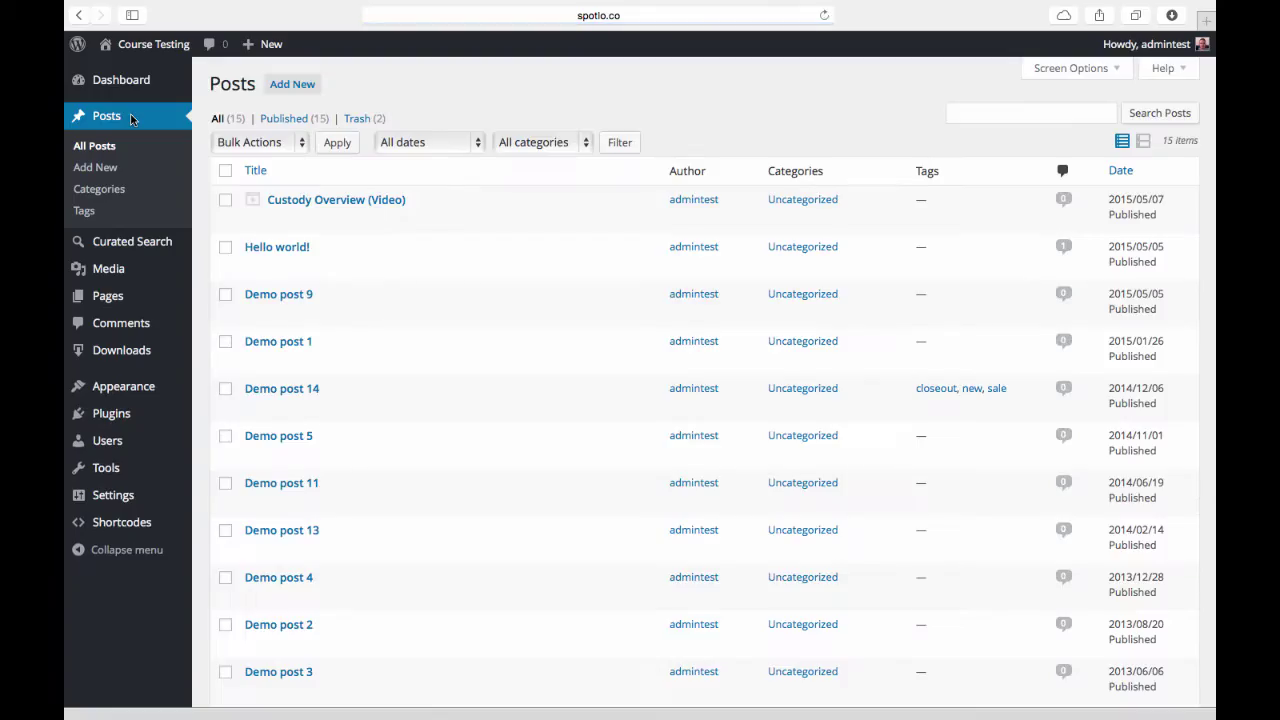
click(294, 437)
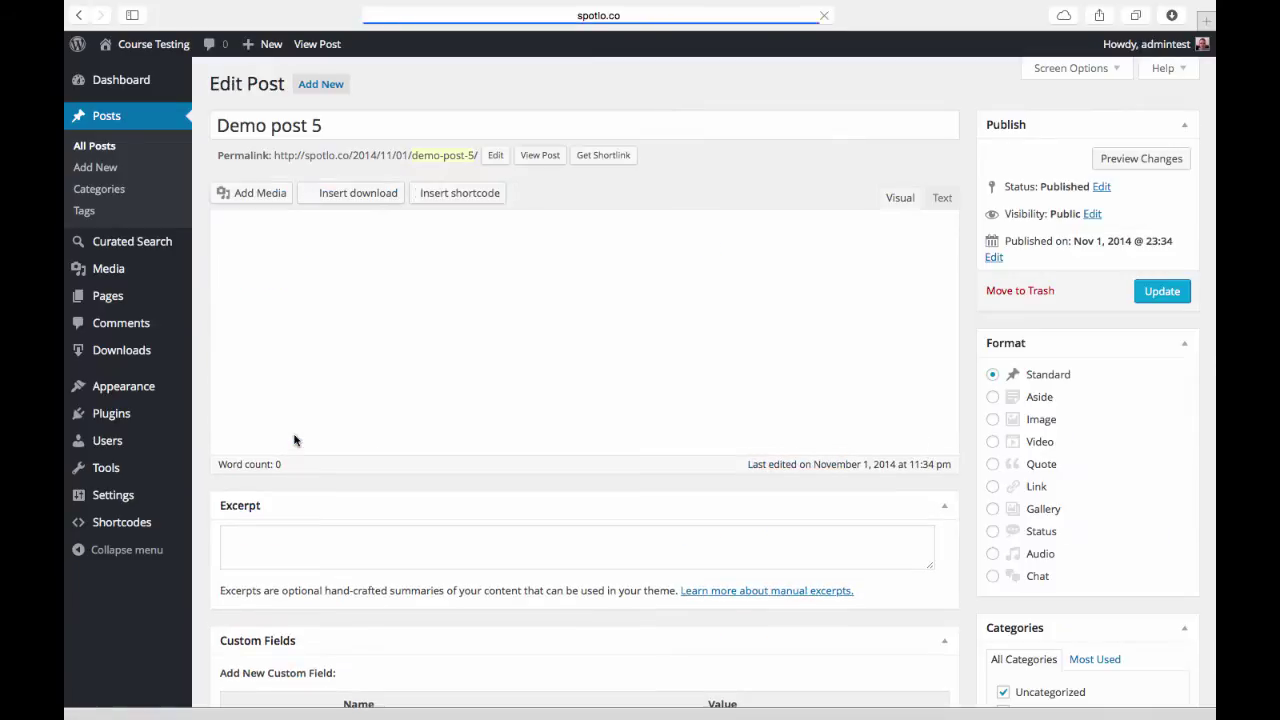
scroll(1135, 487, down, 5)
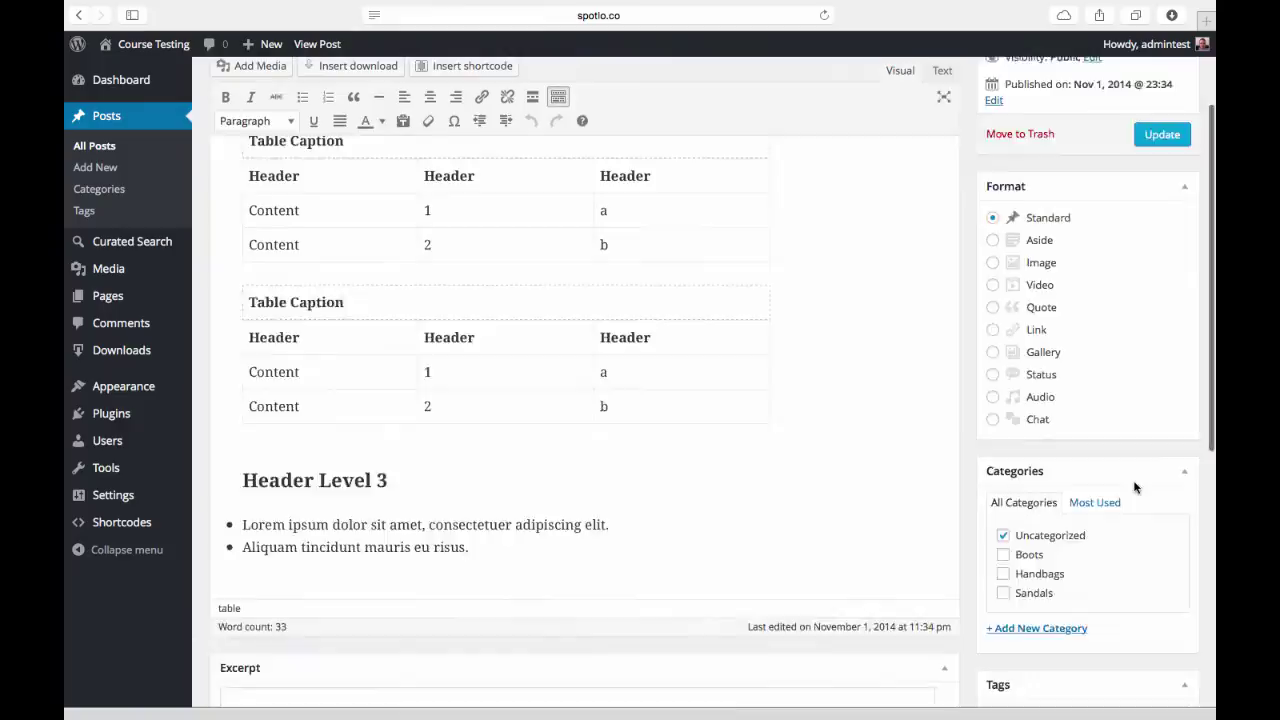
scroll(1215, 467, down, 2)
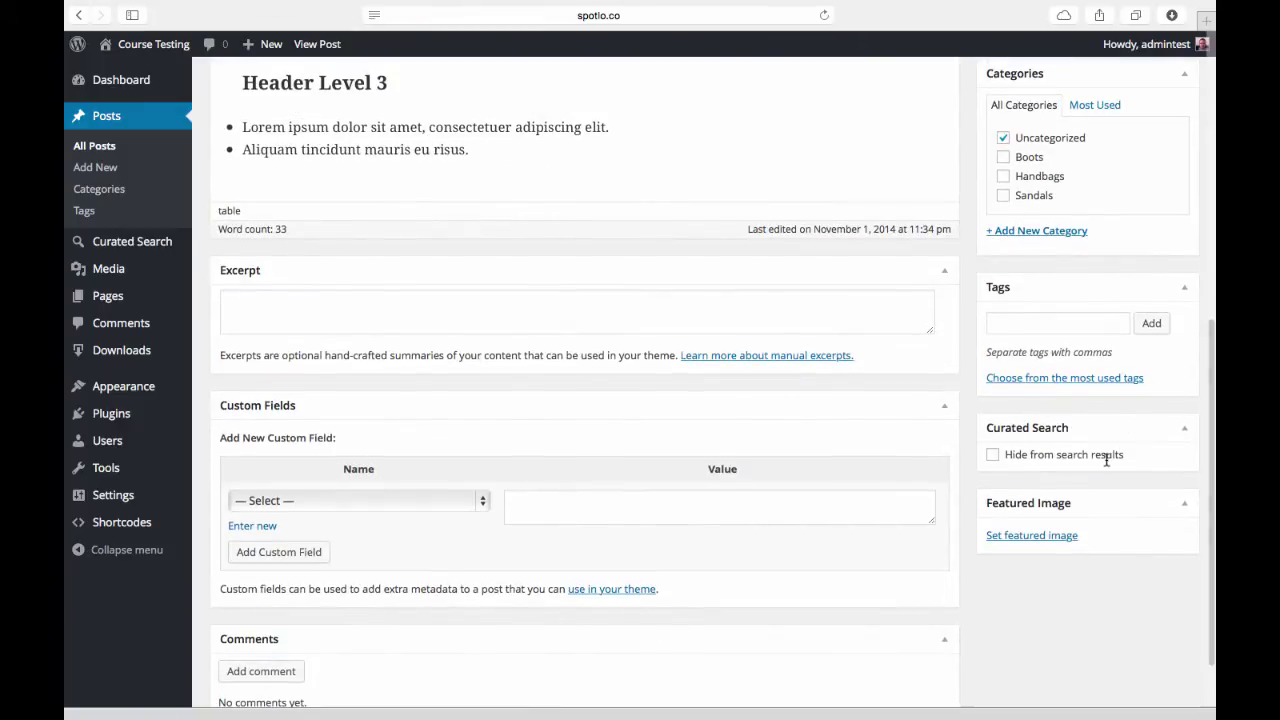
click(992, 456)
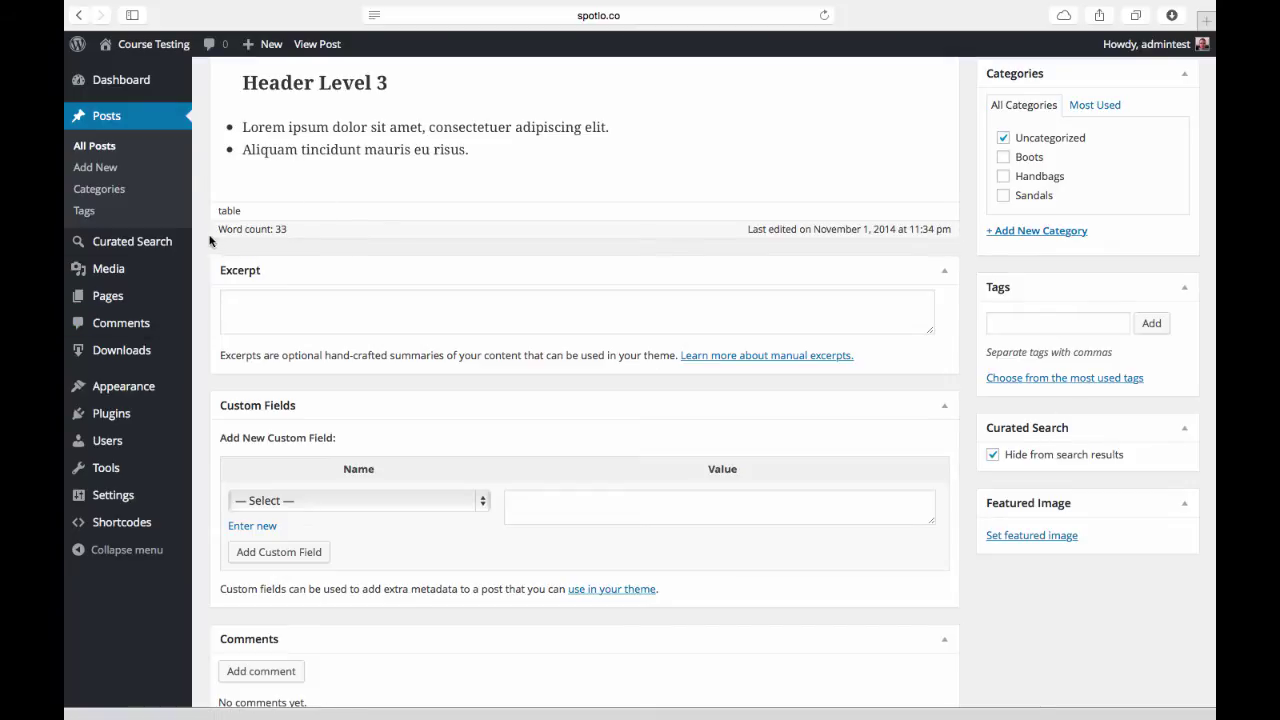
mouse_move(168, 246)
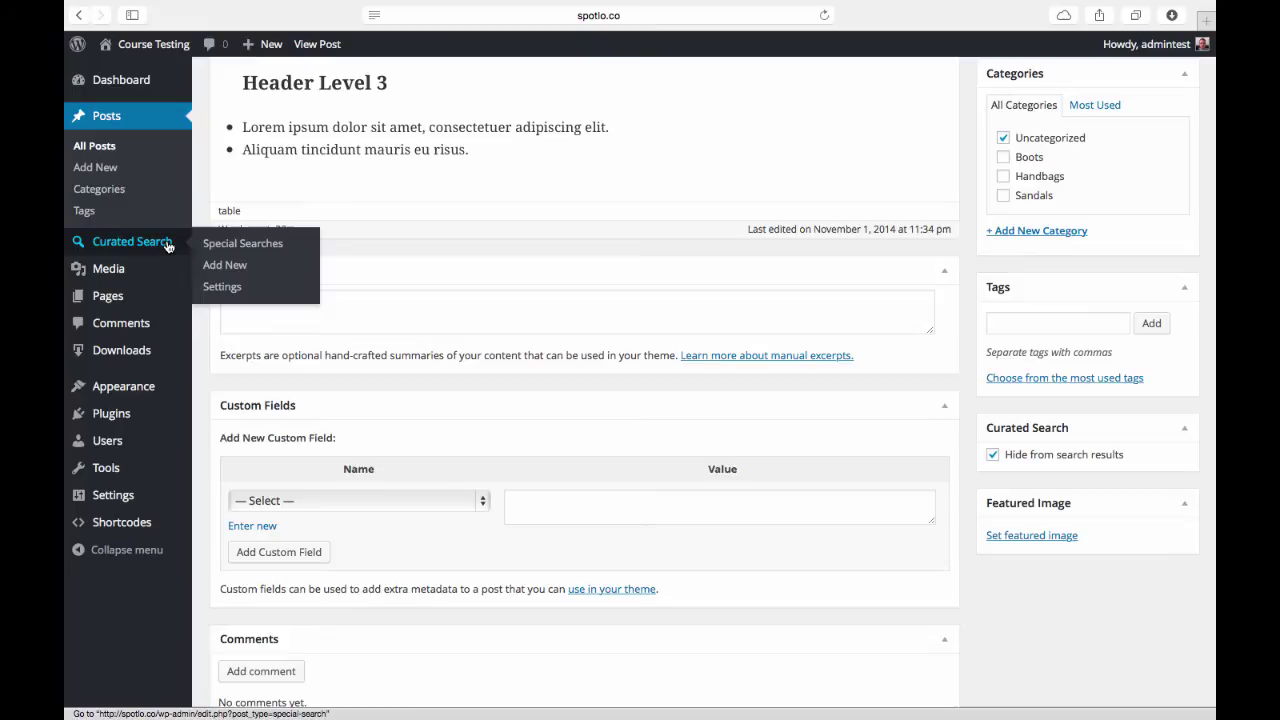
click(258, 248)
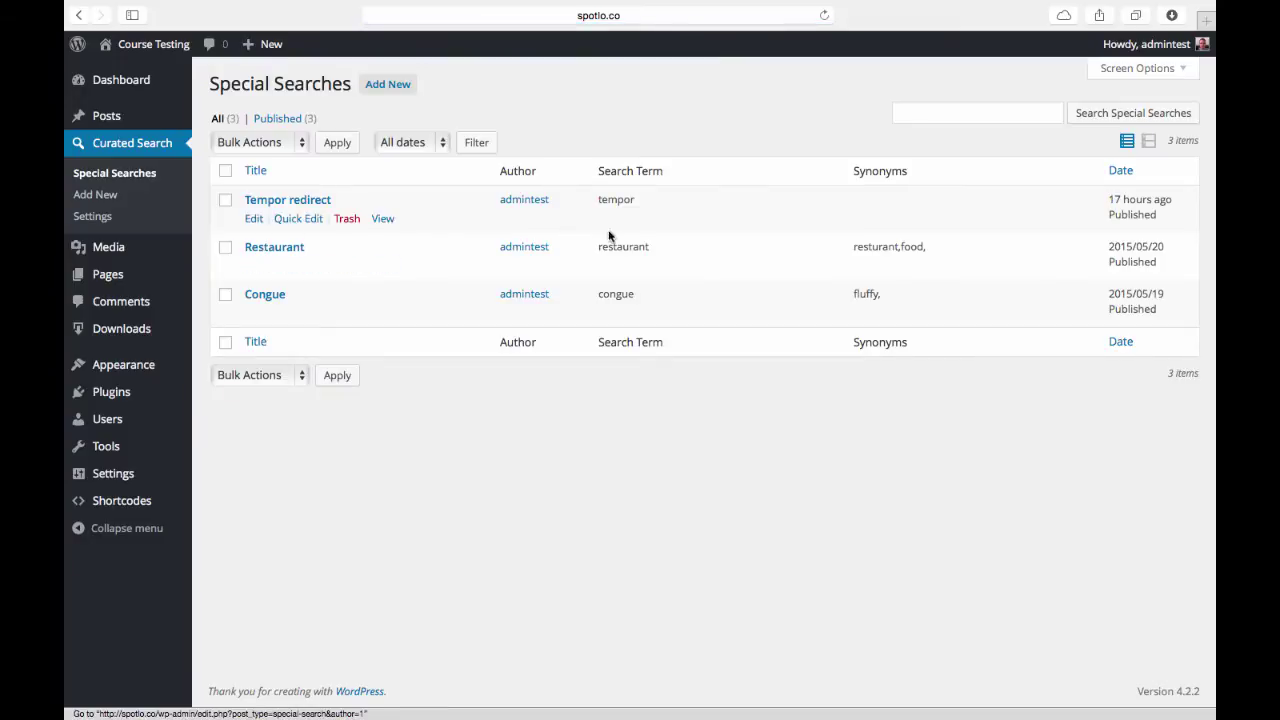
click(288, 248)
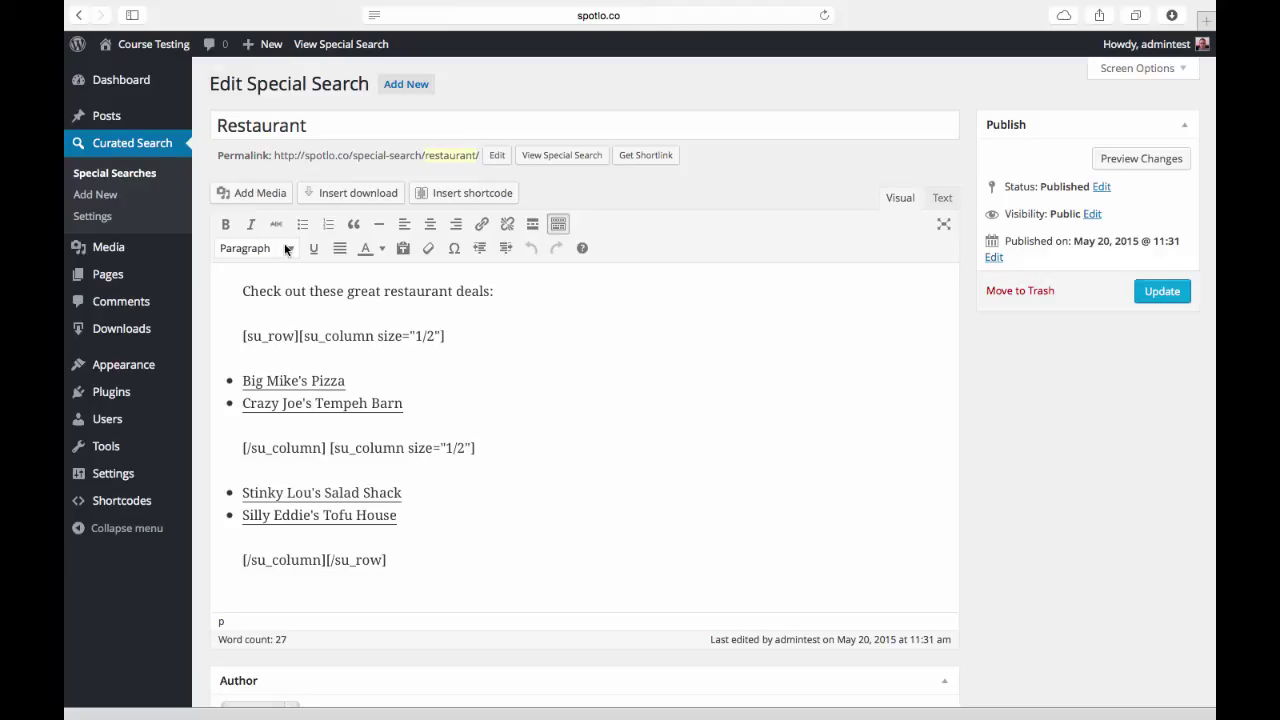
drag(216, 125, 322, 130)
click(318, 122)
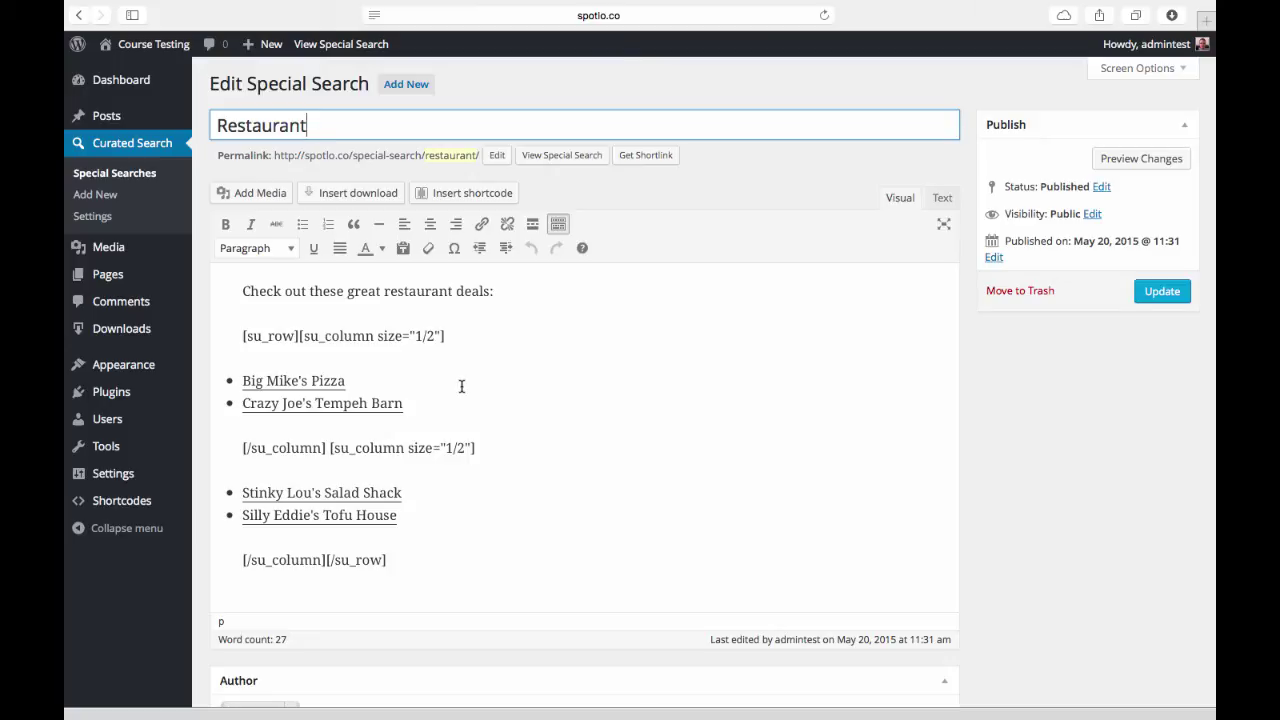
drag(224, 280, 477, 600)
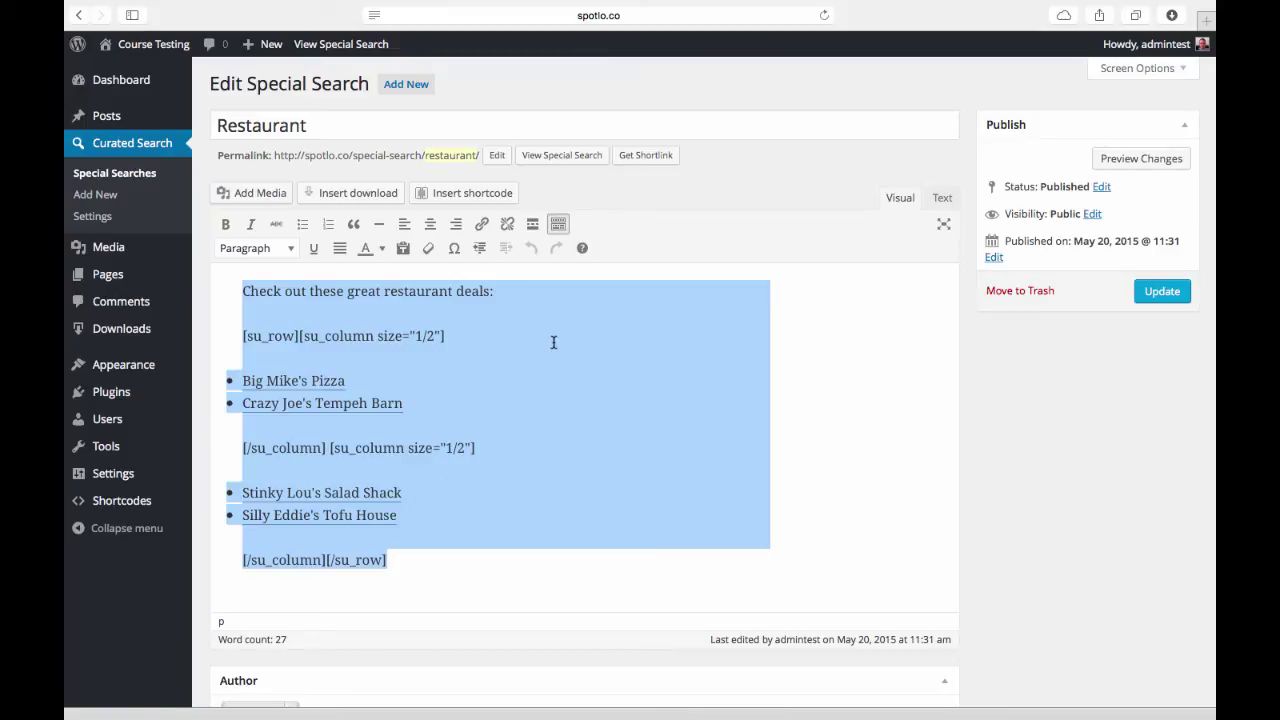
click(466, 346)
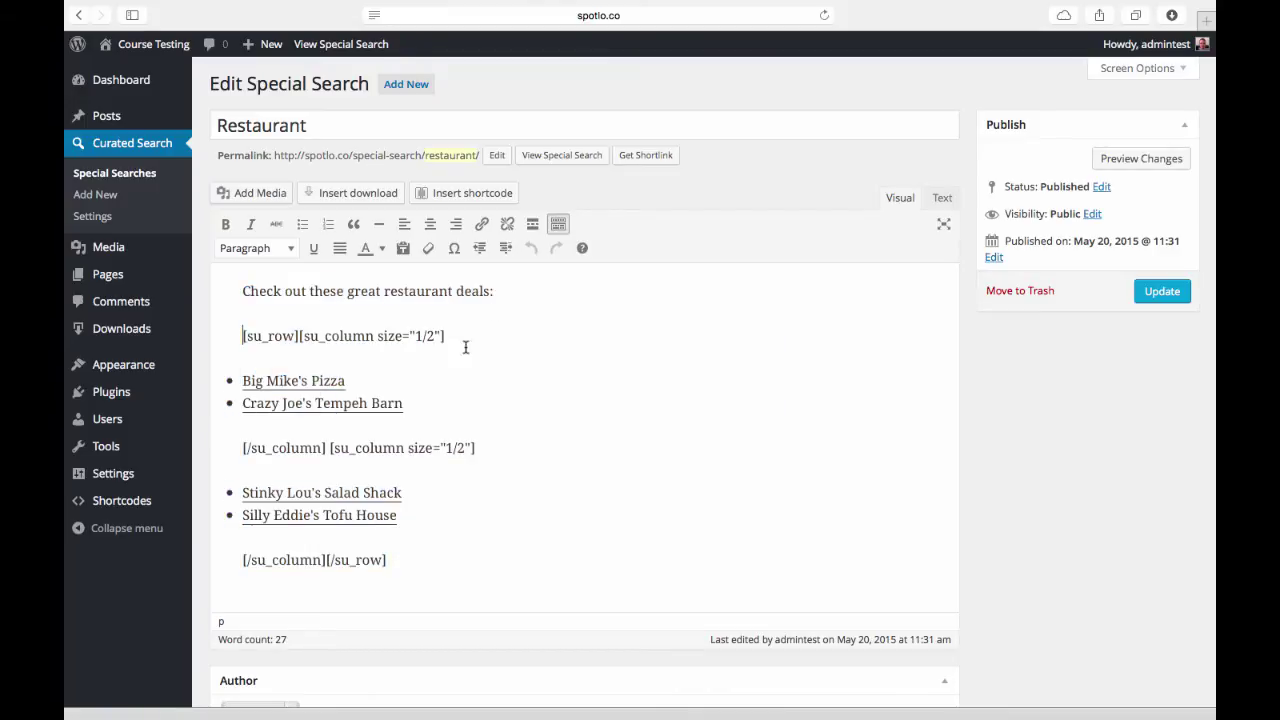
drag(235, 330, 460, 566)
click(454, 565)
scroll(1062, 438, down, 10)
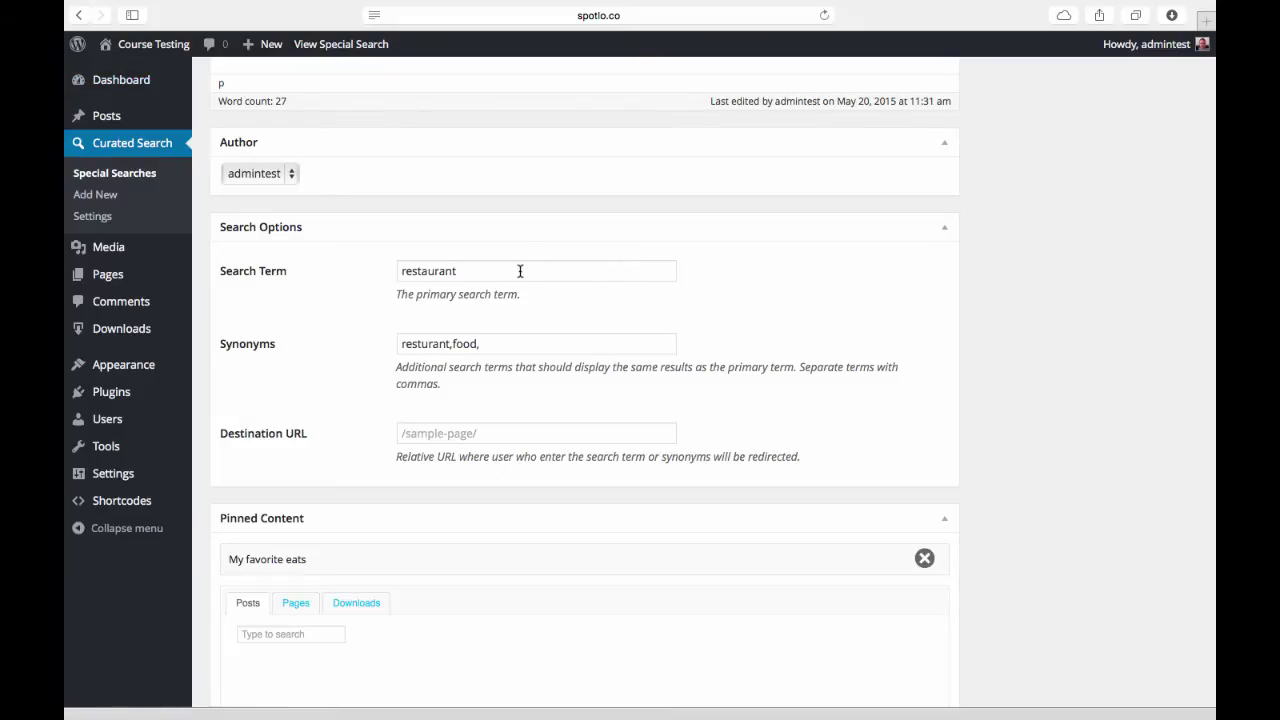
double_click(443, 268)
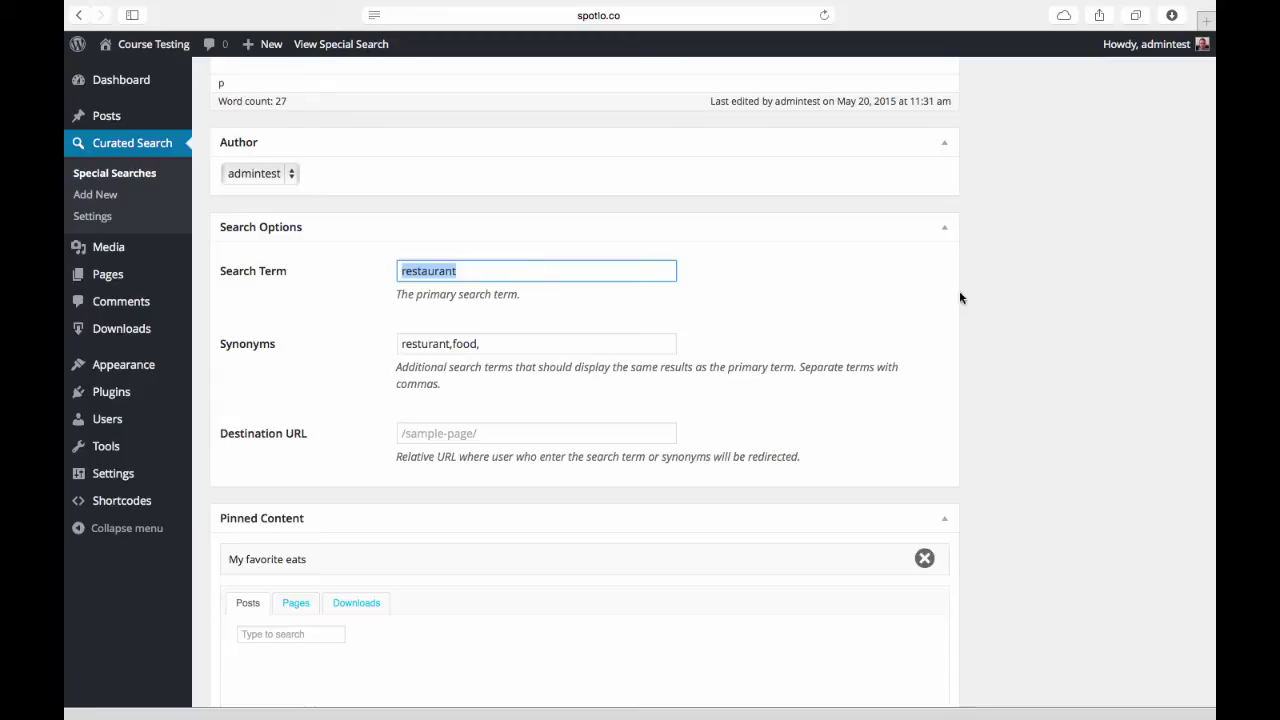
click(998, 302)
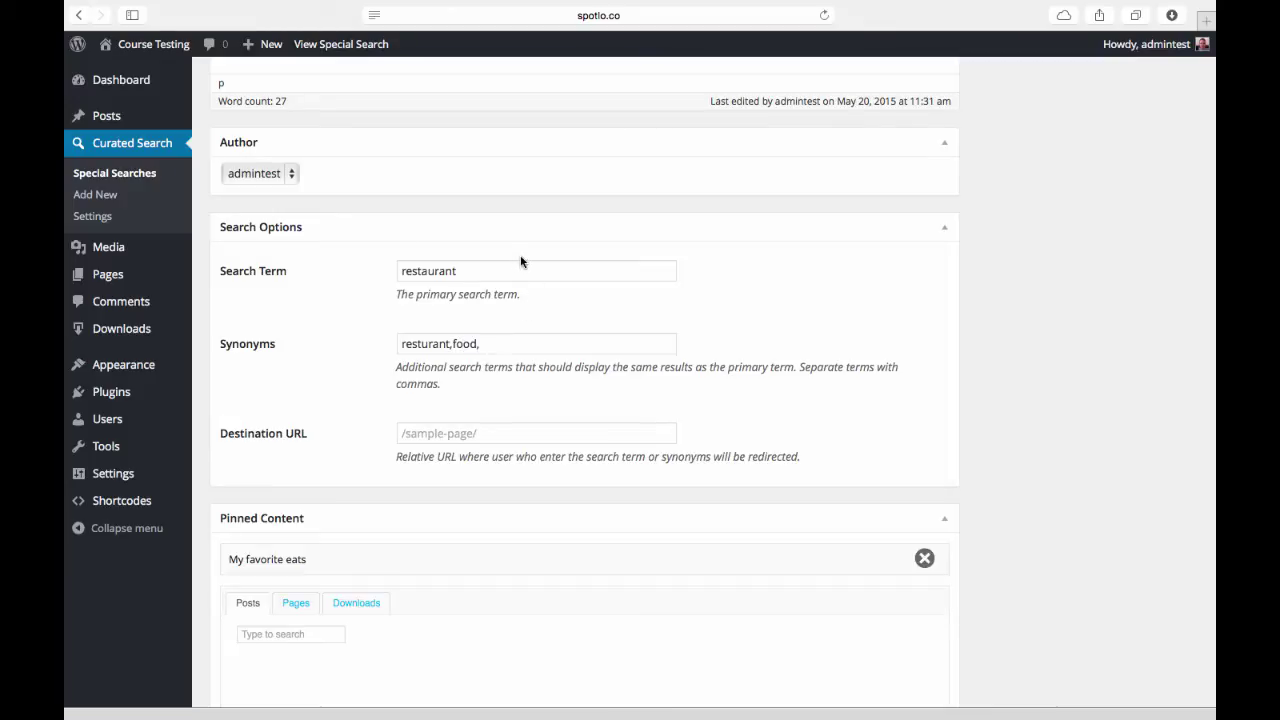
click(416, 271)
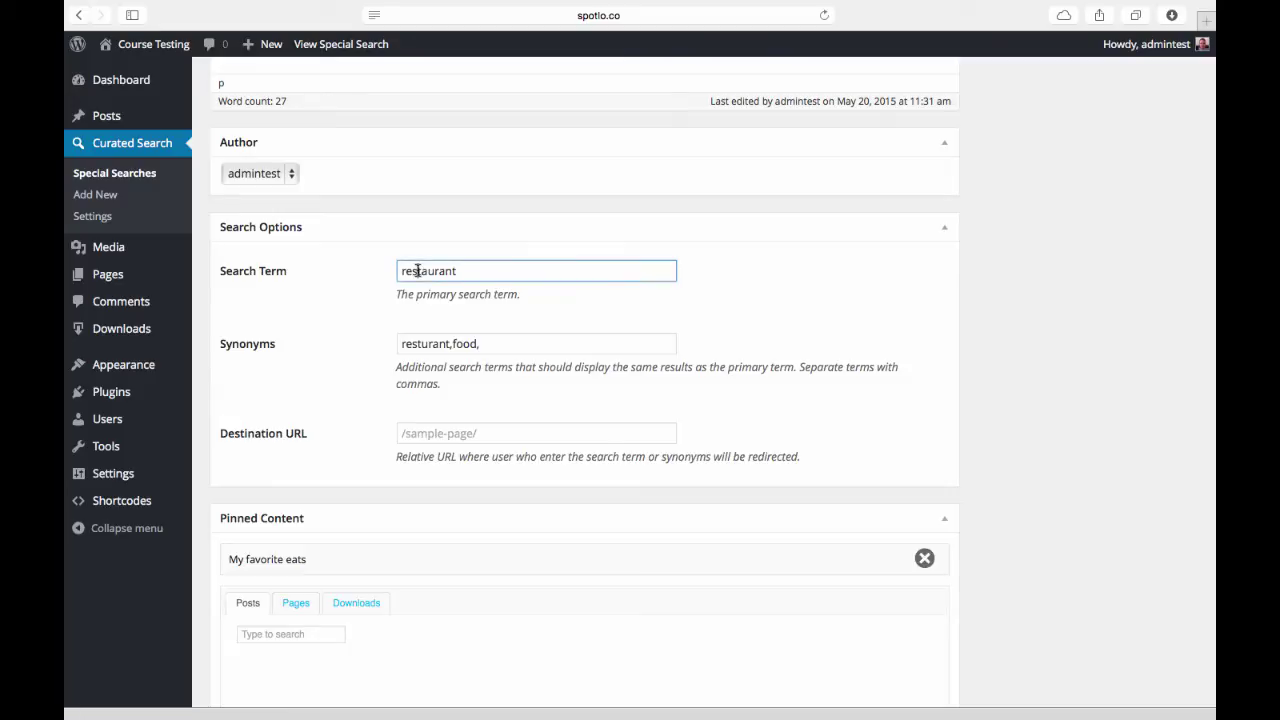
double_click(423, 344)
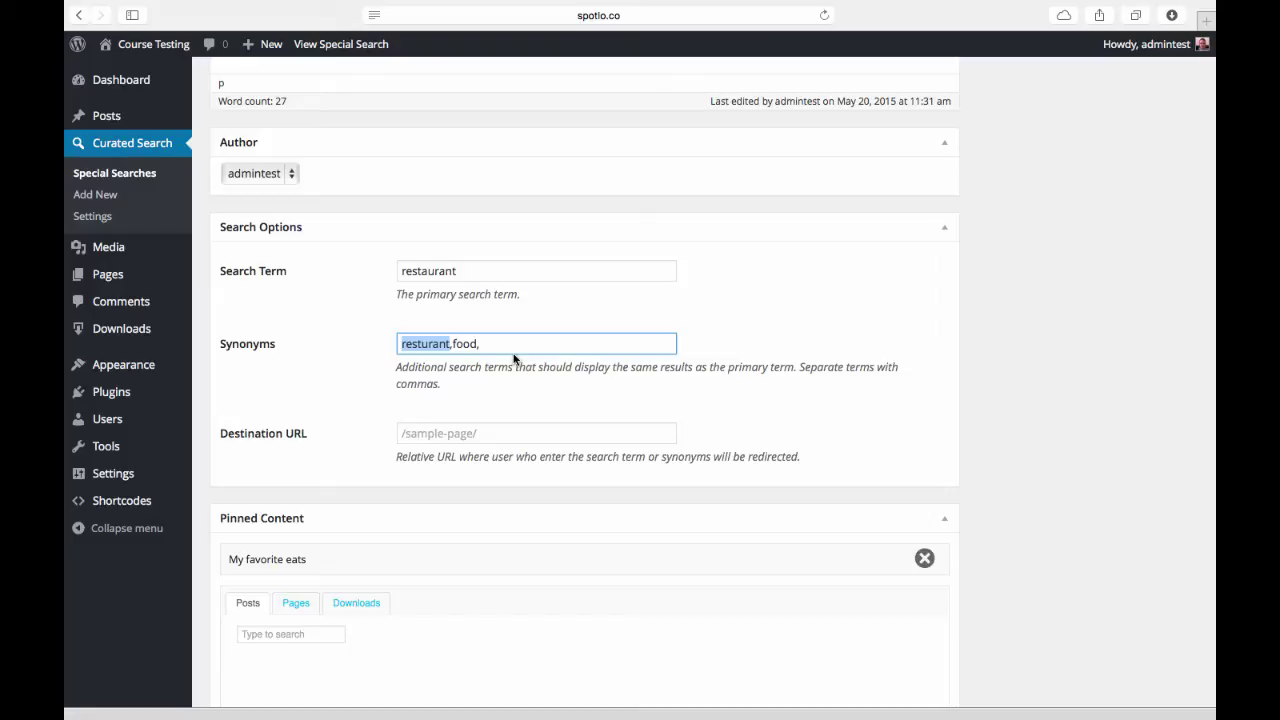
click(350, 344)
click(462, 344)
double_click(462, 344)
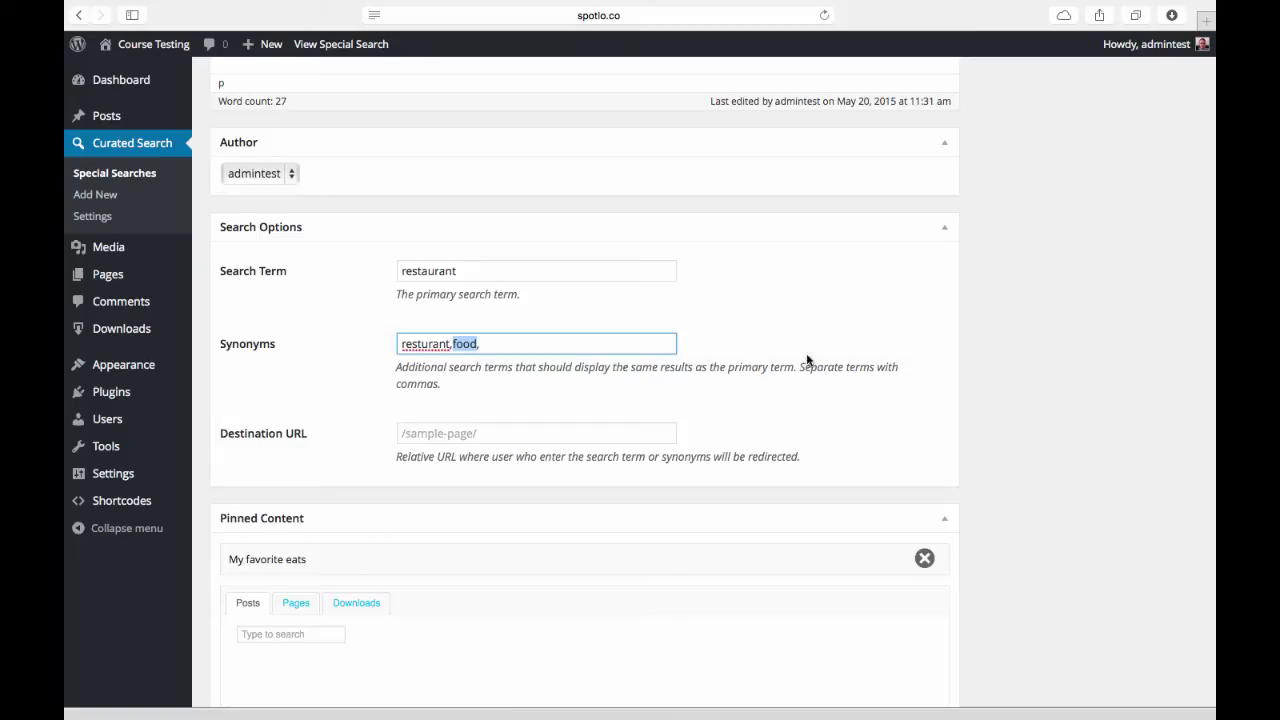
scroll(1055, 396, down, 3)
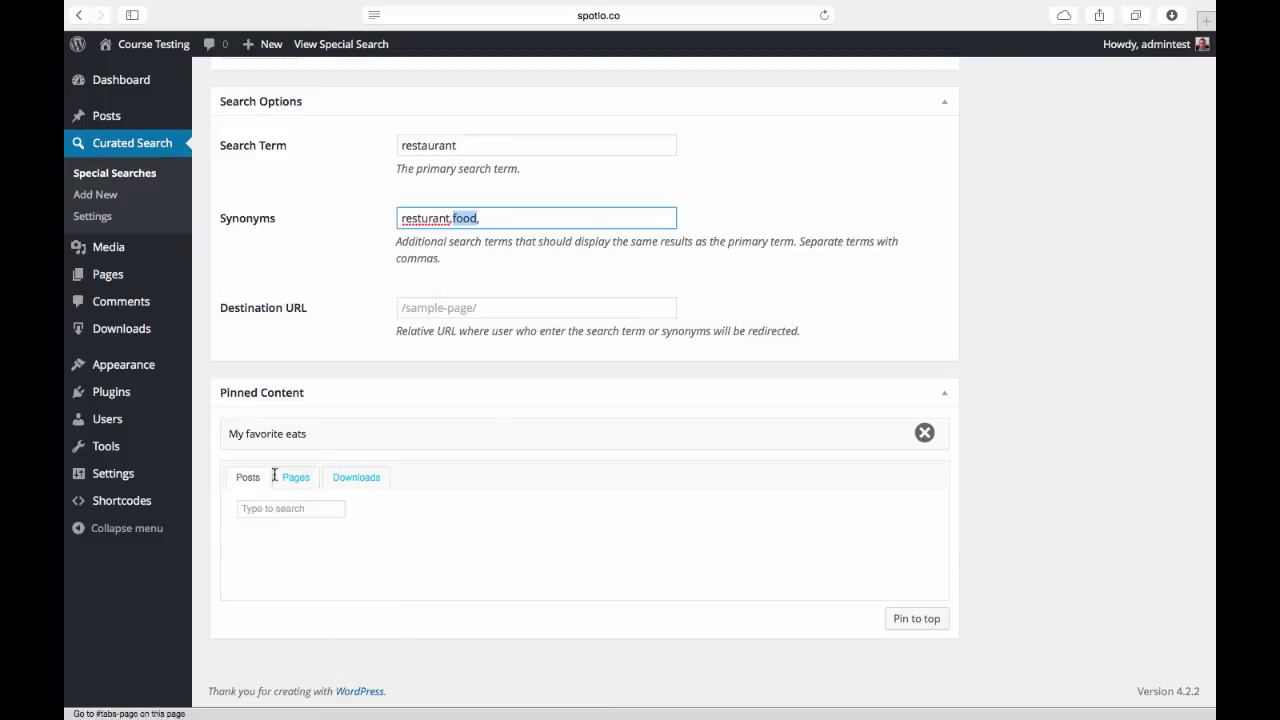
click(278, 509)
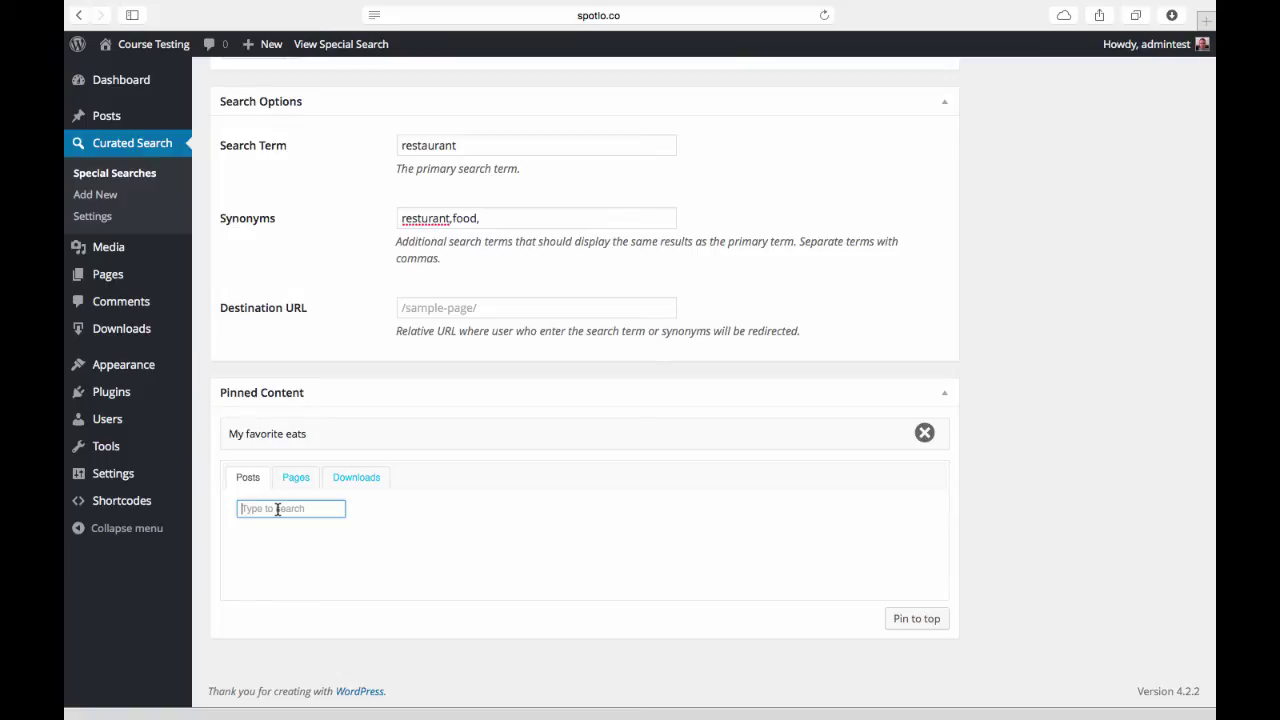
text(d)
text(u)
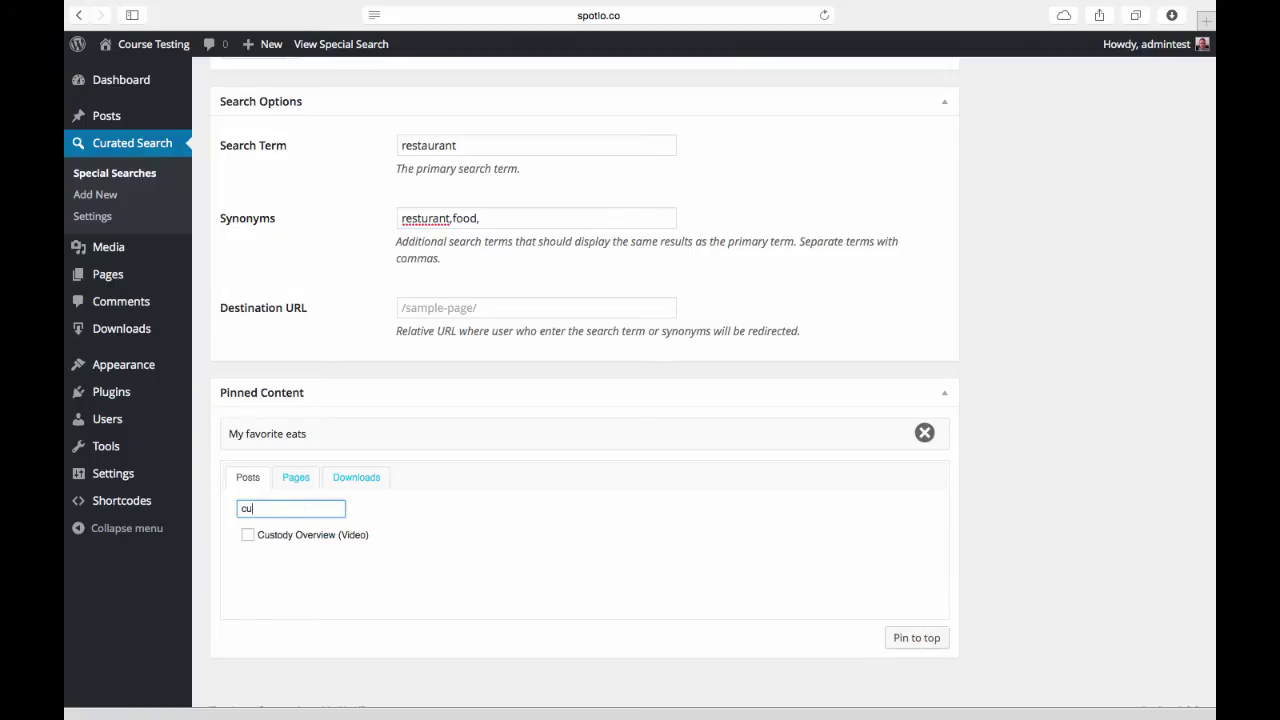
click(249, 538)
click(910, 640)
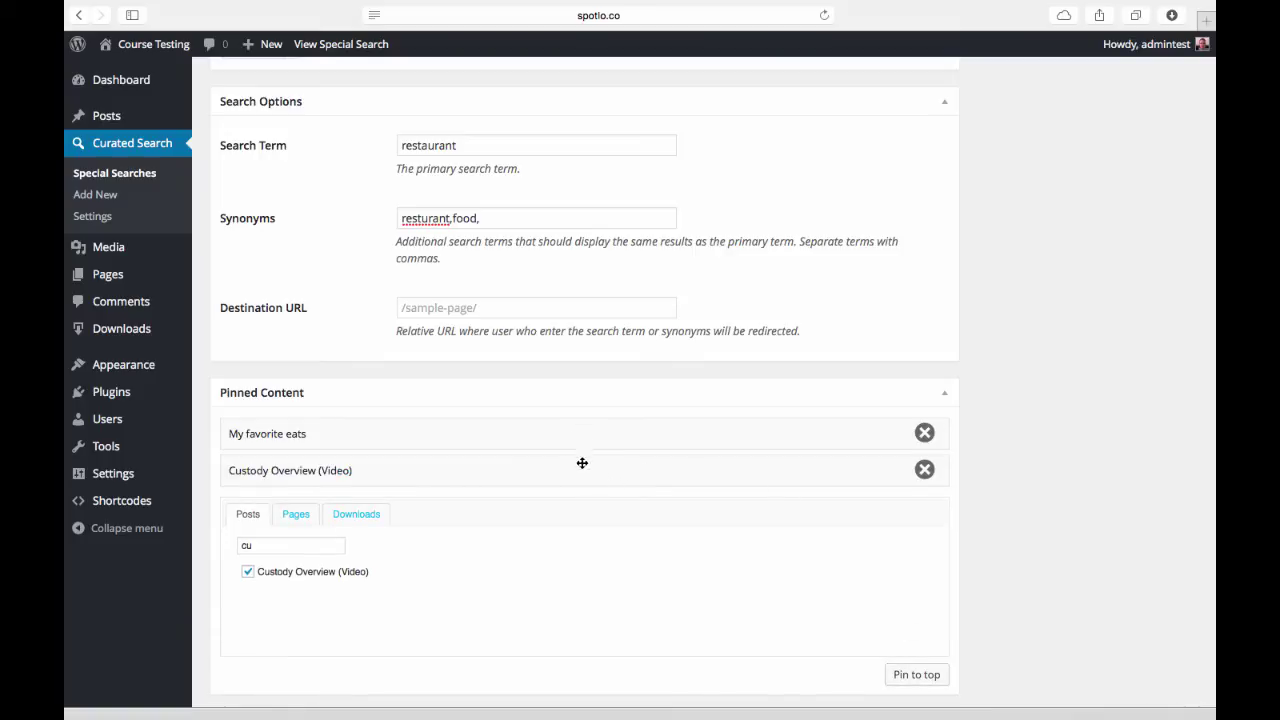
drag(517, 469, 517, 427)
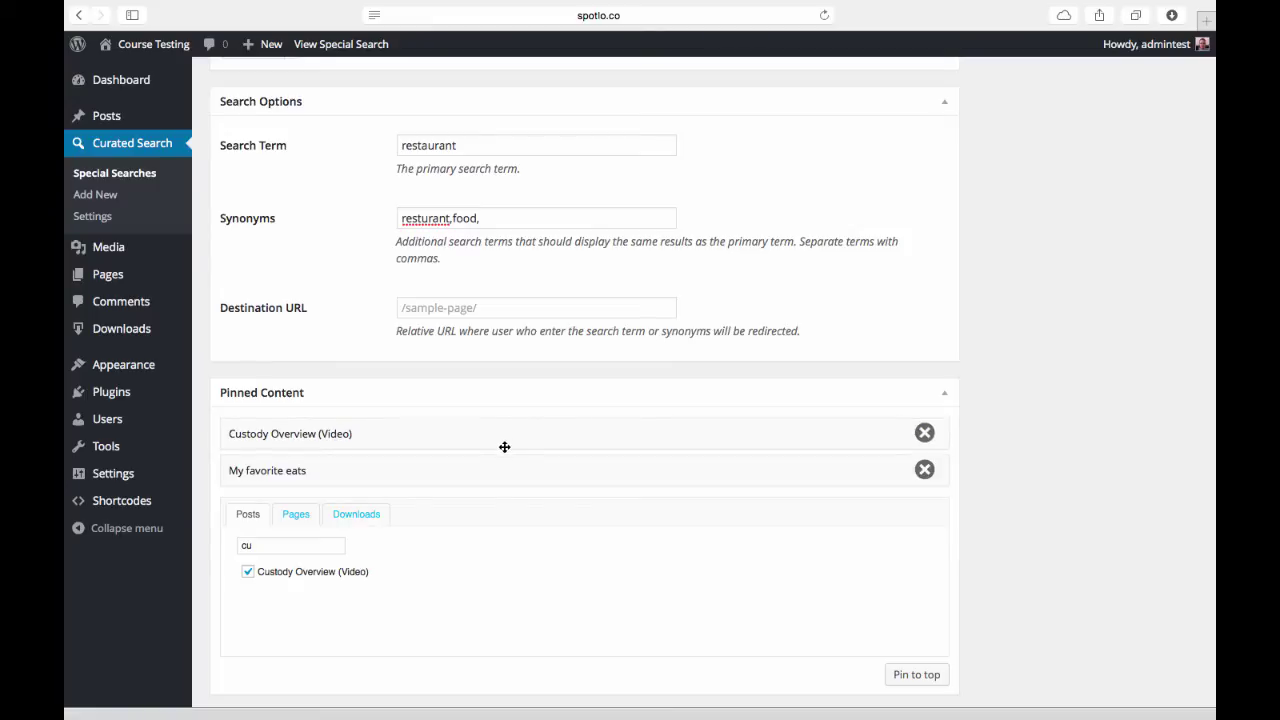
click(924, 434)
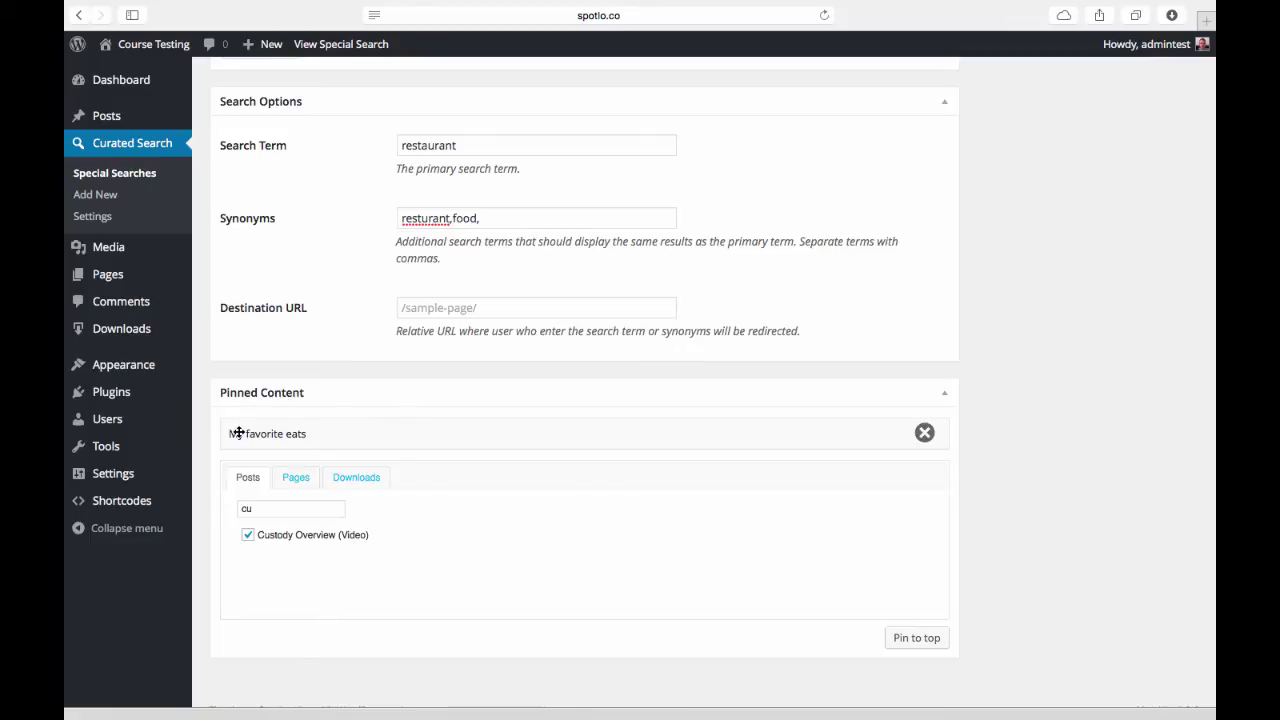
scroll(340, 433, up, 1)
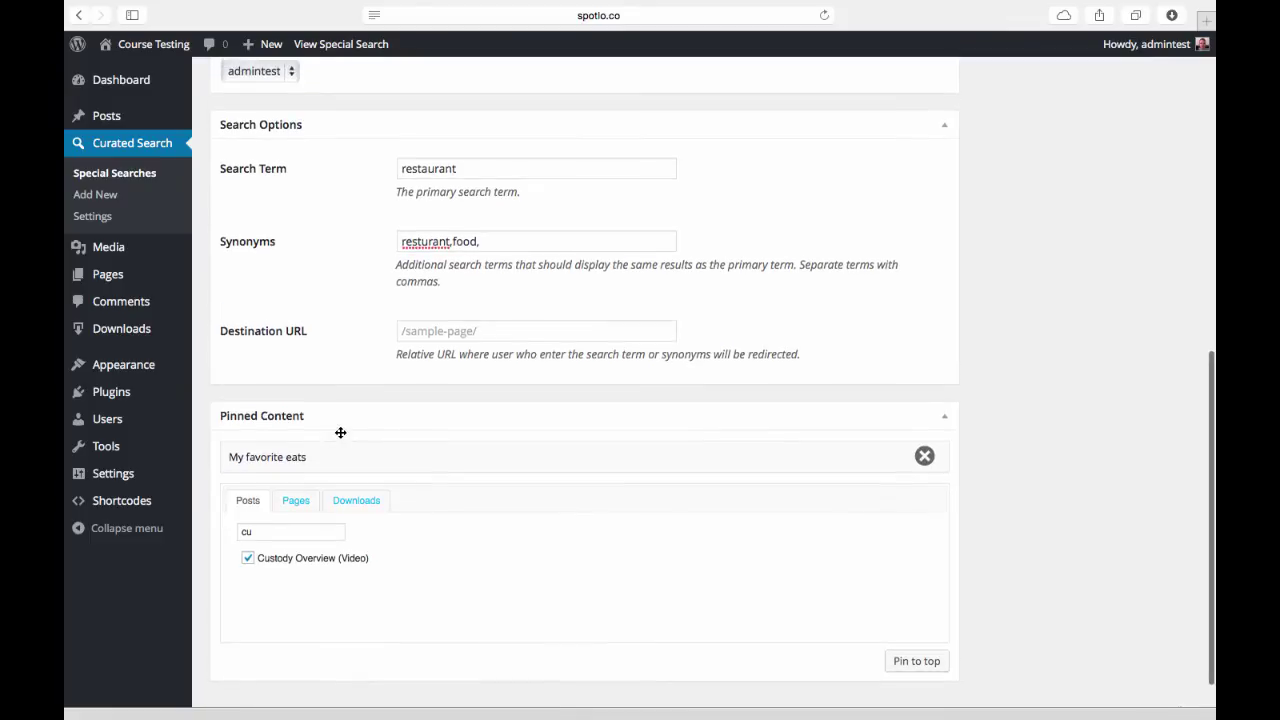
scroll(314, 356, up, 2)
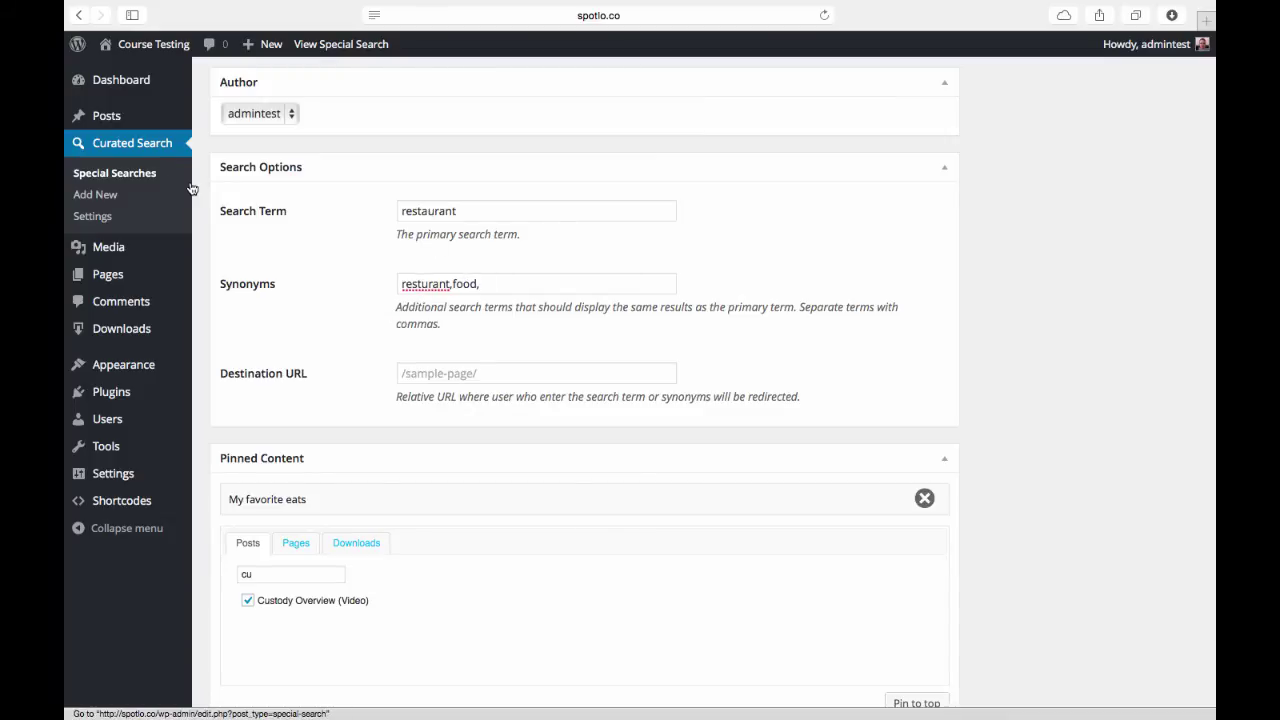
- Return to Curated Search Settings and select the <?php do_action('cs_search_after_title'); ?> snippet
scroll(257, 263, up, 10)
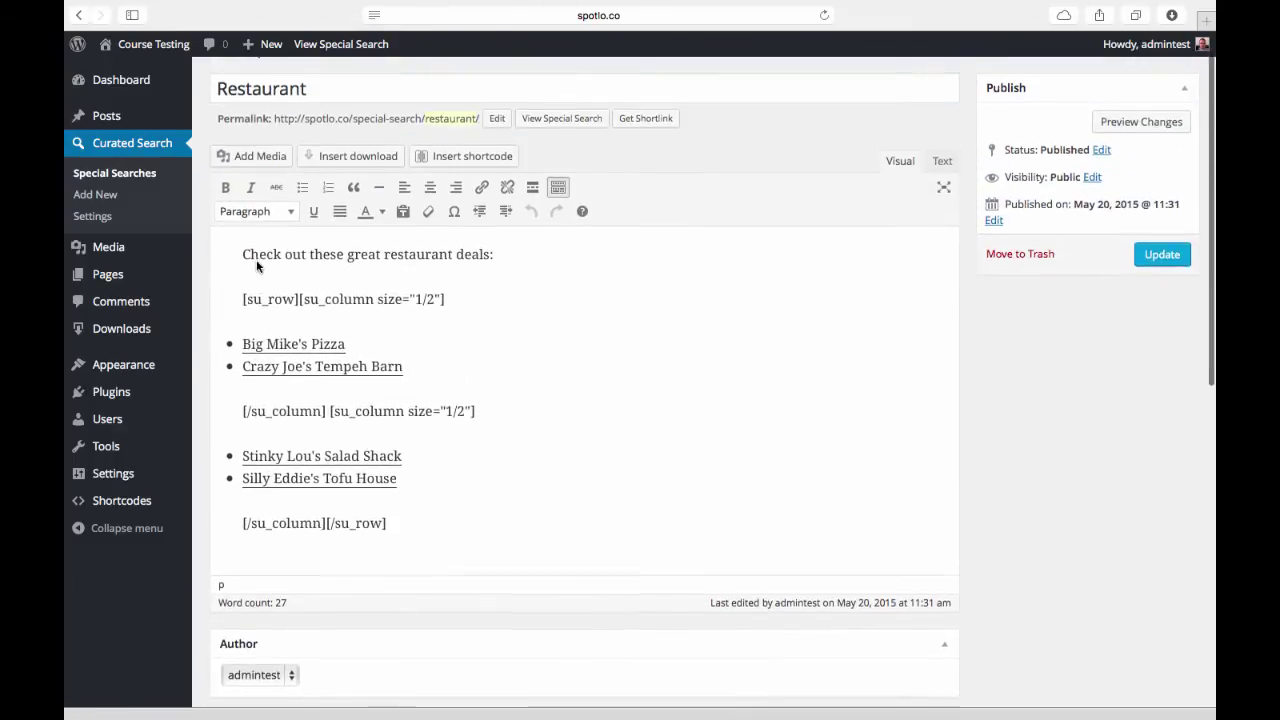
drag(404, 527, 243, 250)
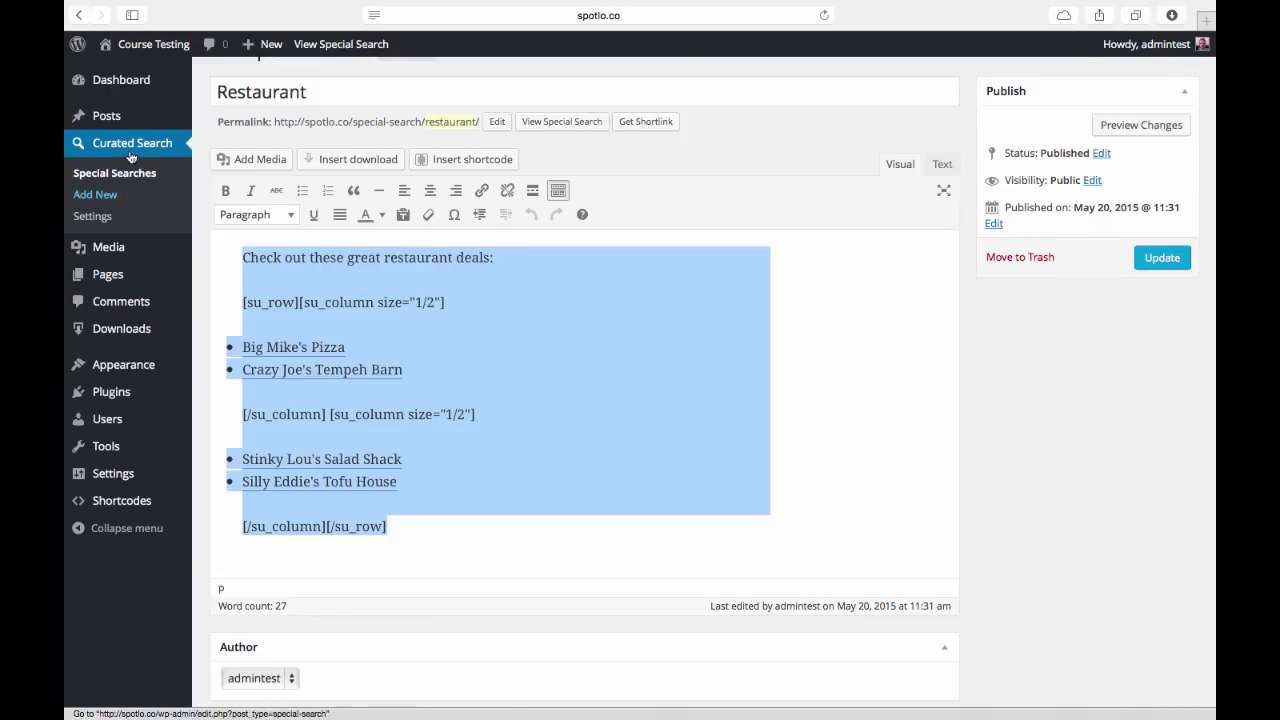
click(102, 218)
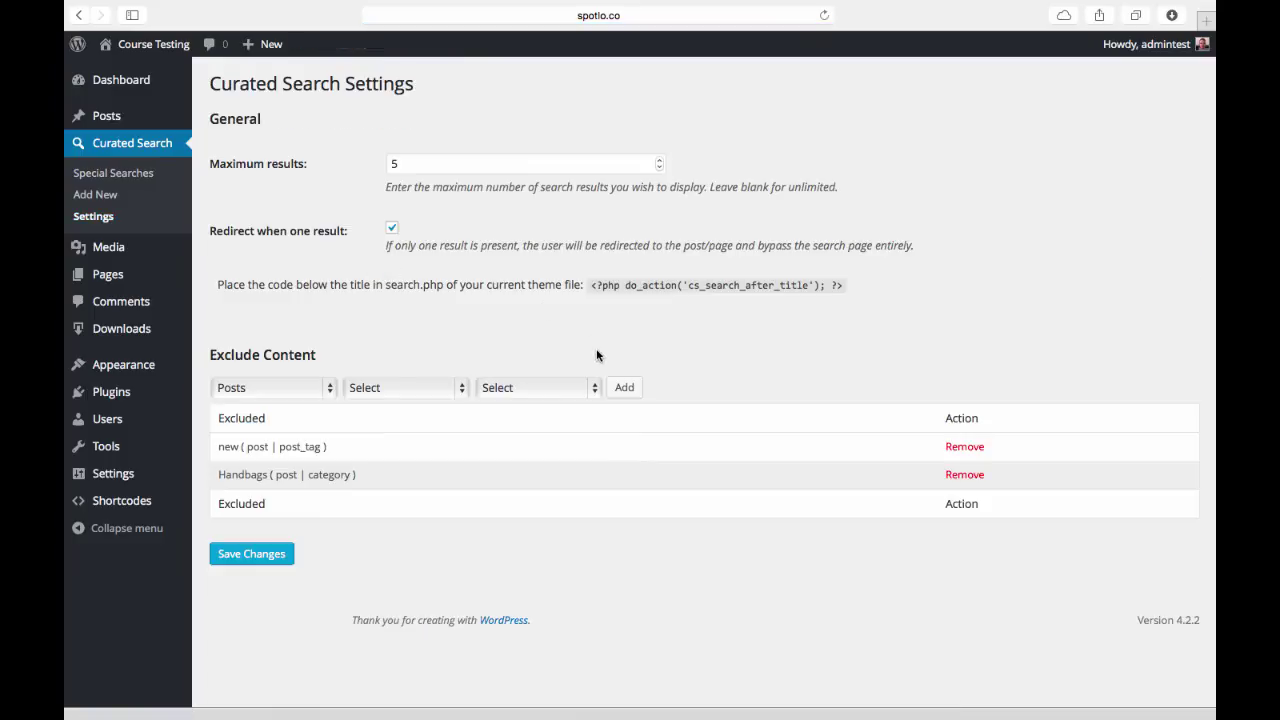
drag(840, 287, 592, 287)
key(super+c)
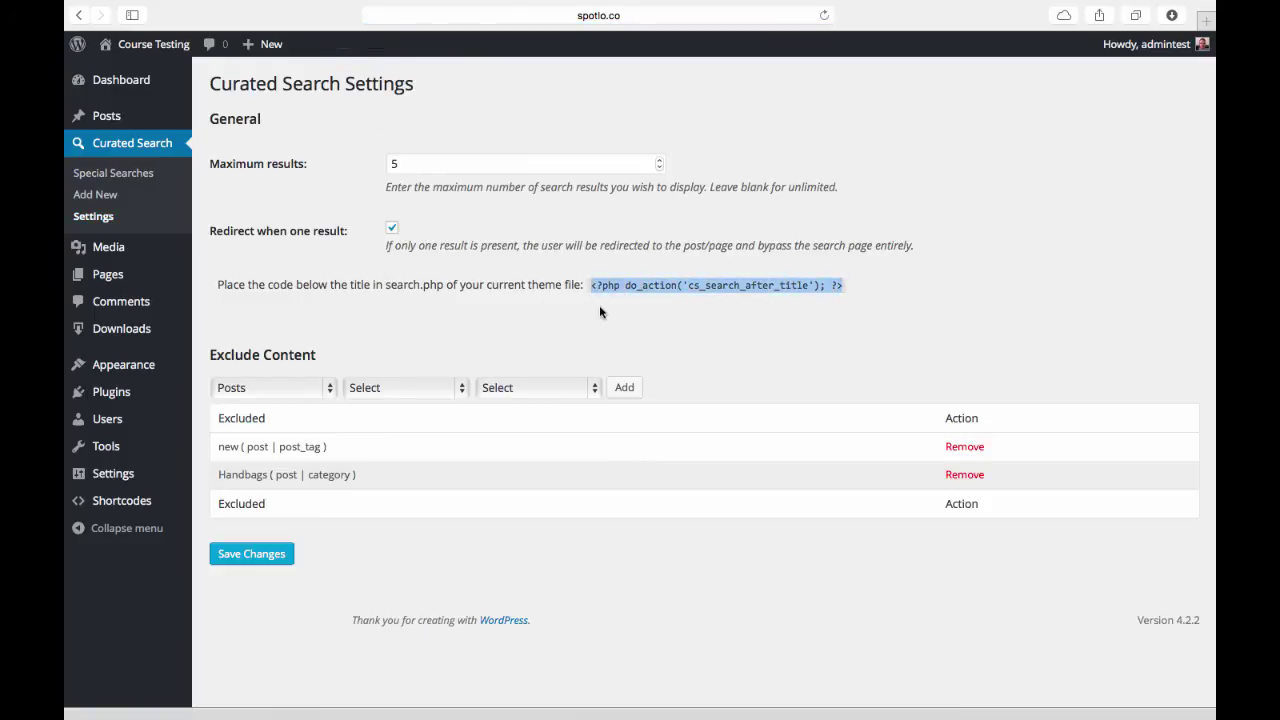
- Open Twenty Fifteen's Search Results template (search.php) in the theme editor
mouse_move(143, 364)
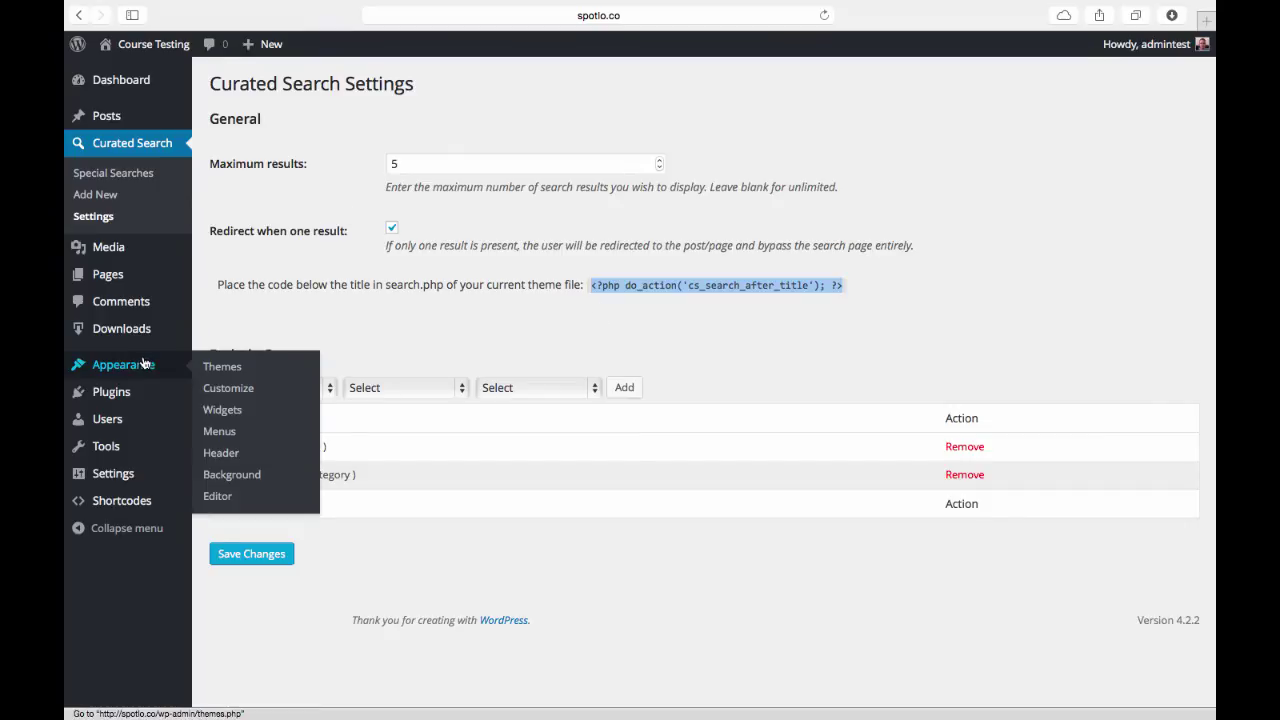
click(213, 498)
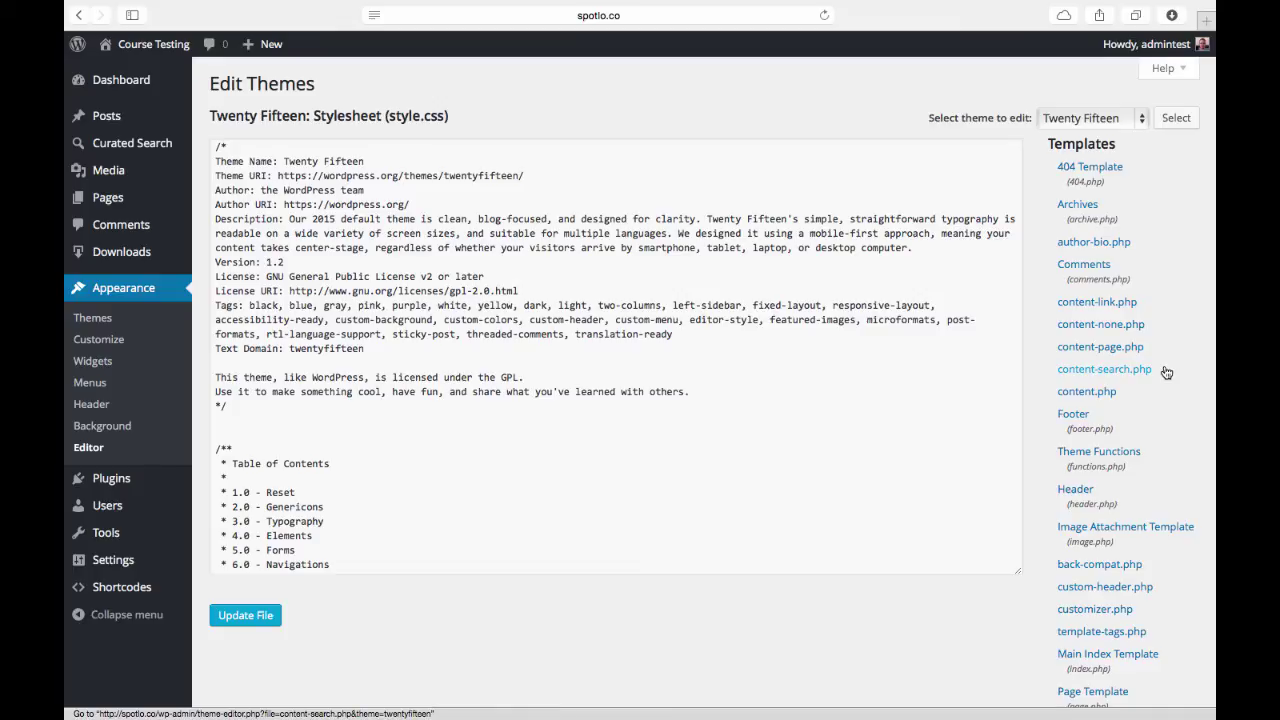
scroll(1165, 372, down, 5)
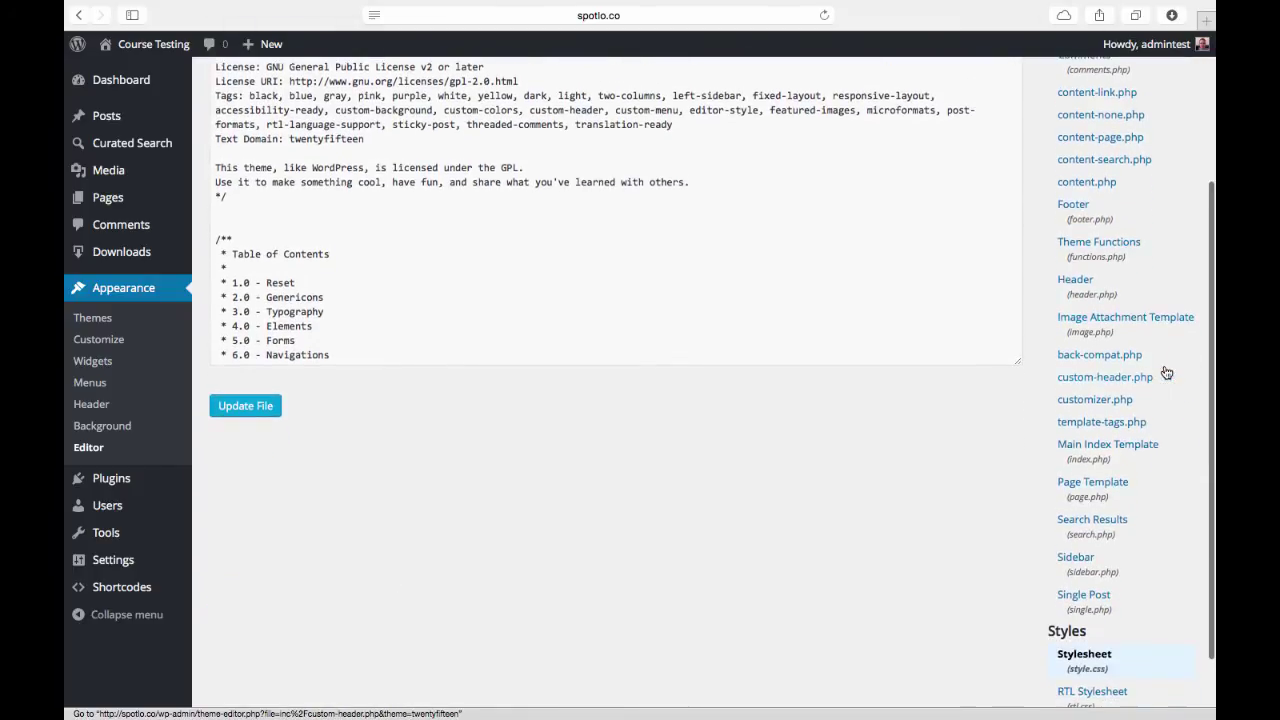
click(1110, 524)
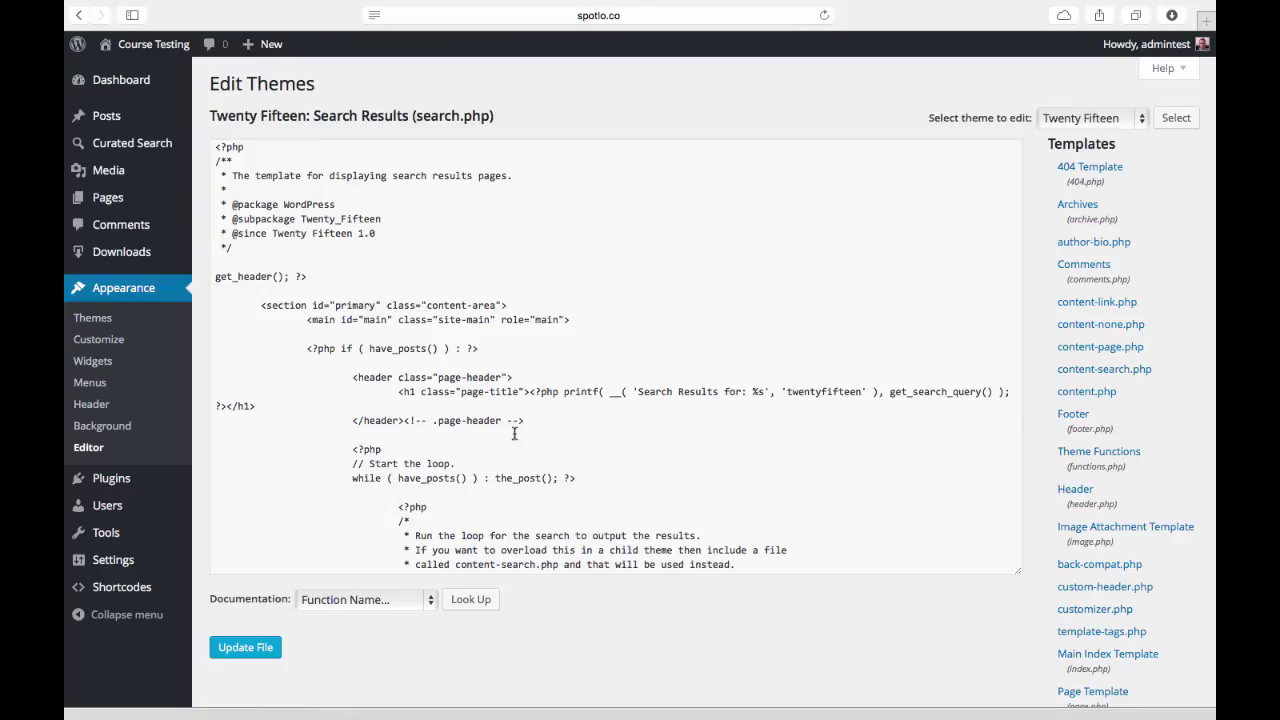
- Paste the cs_search_after_title hook after the search.php header, save, and visit the site
drag(531, 431, 212, 380)
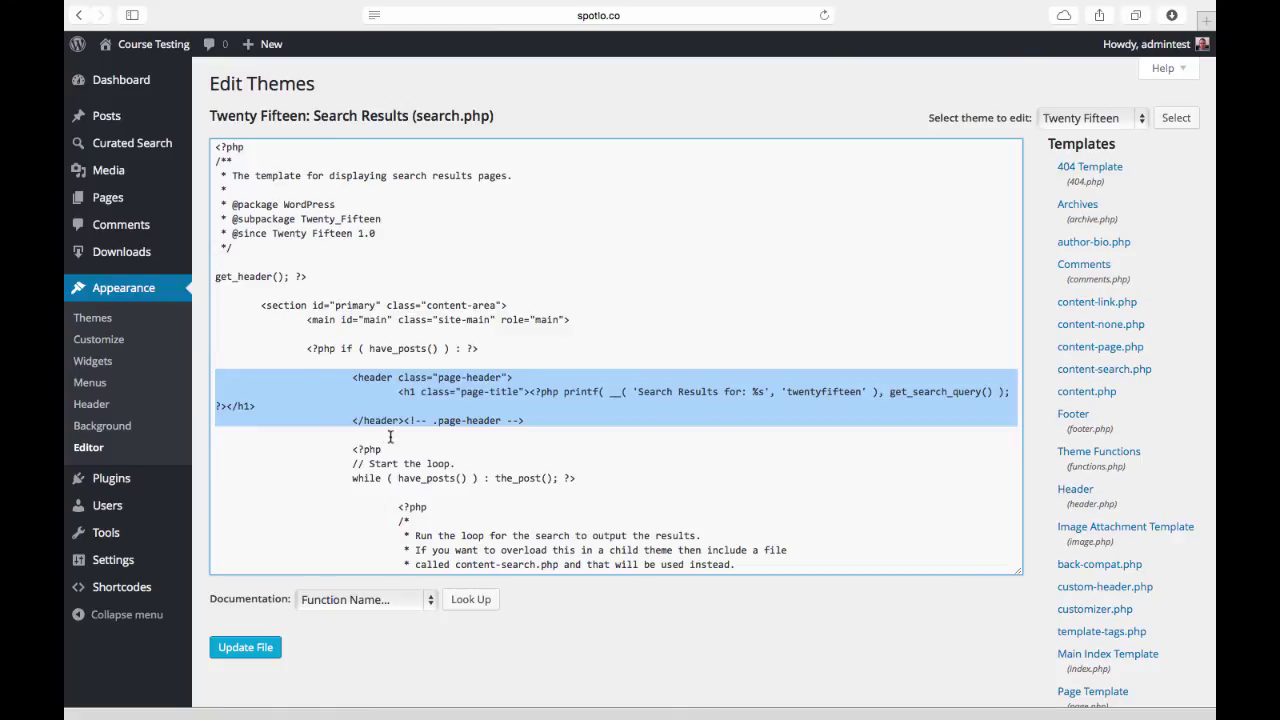
drag(350, 449, 537, 492)
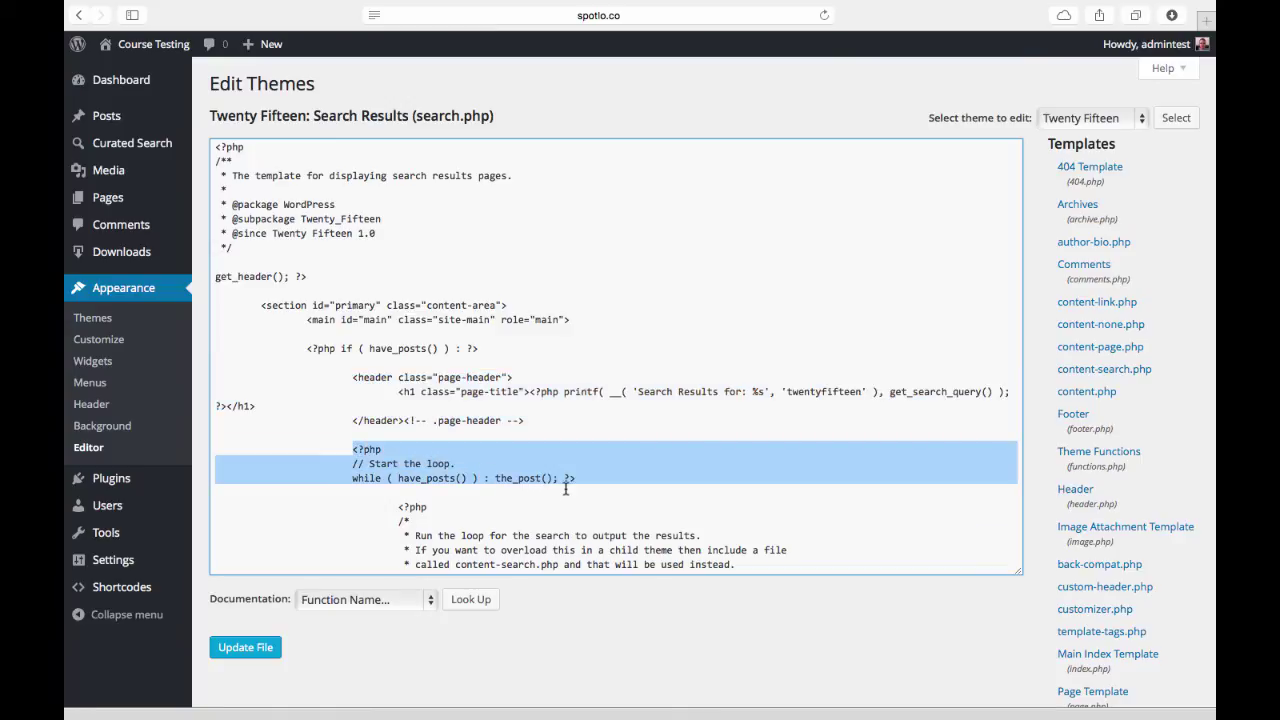
click(362, 435)
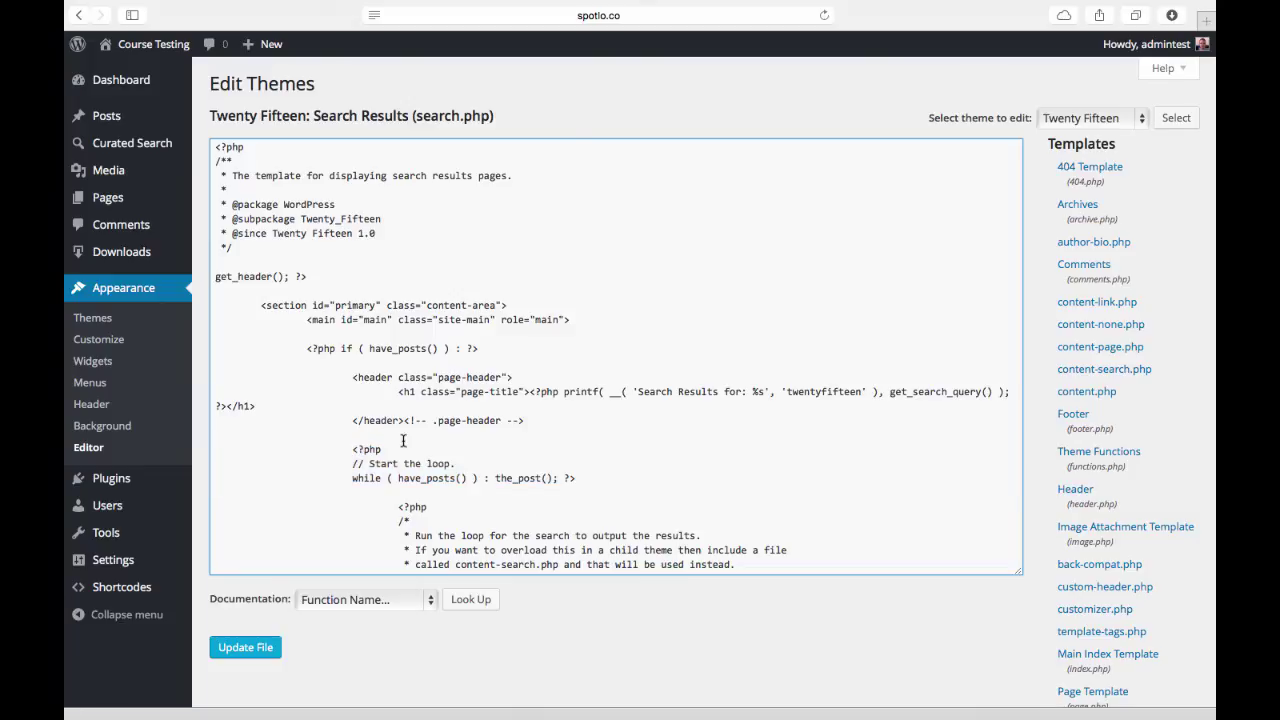
key(super+v)
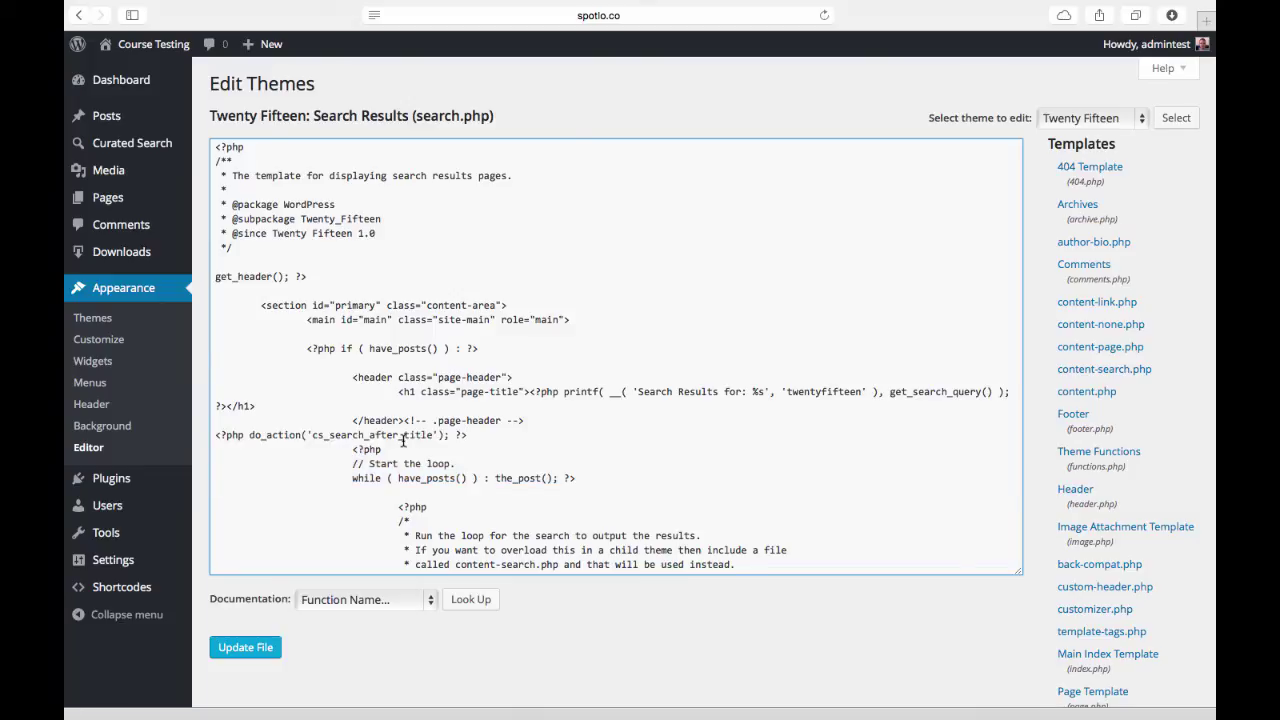
click(236, 655)
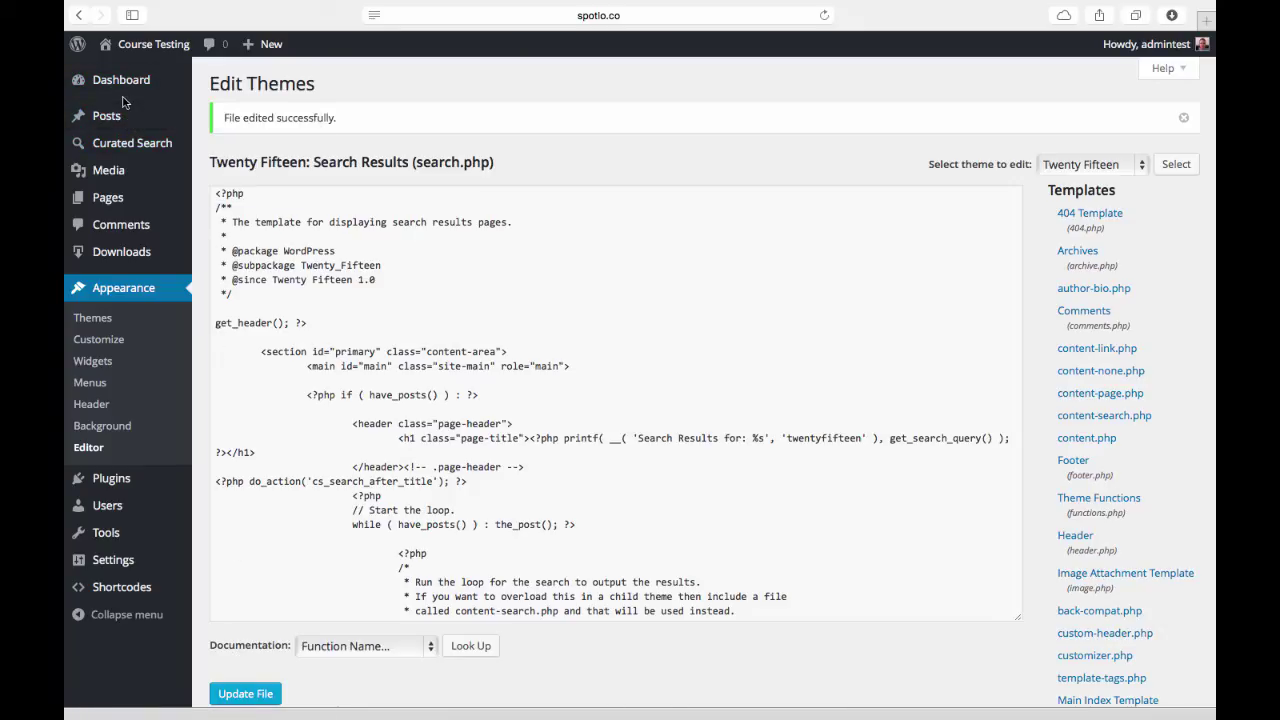
mouse_move(130, 50)
click(129, 74)
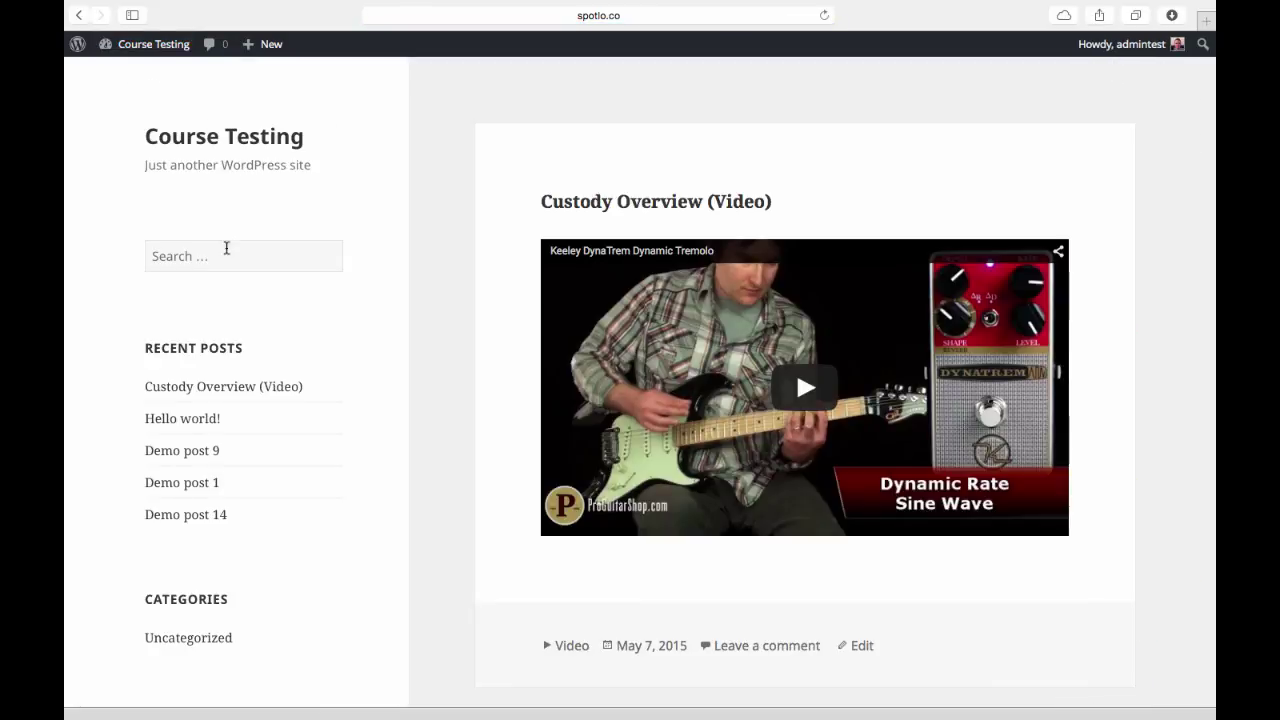
- Search the site for 'restaurant'
click(227, 249)
text(restauran)
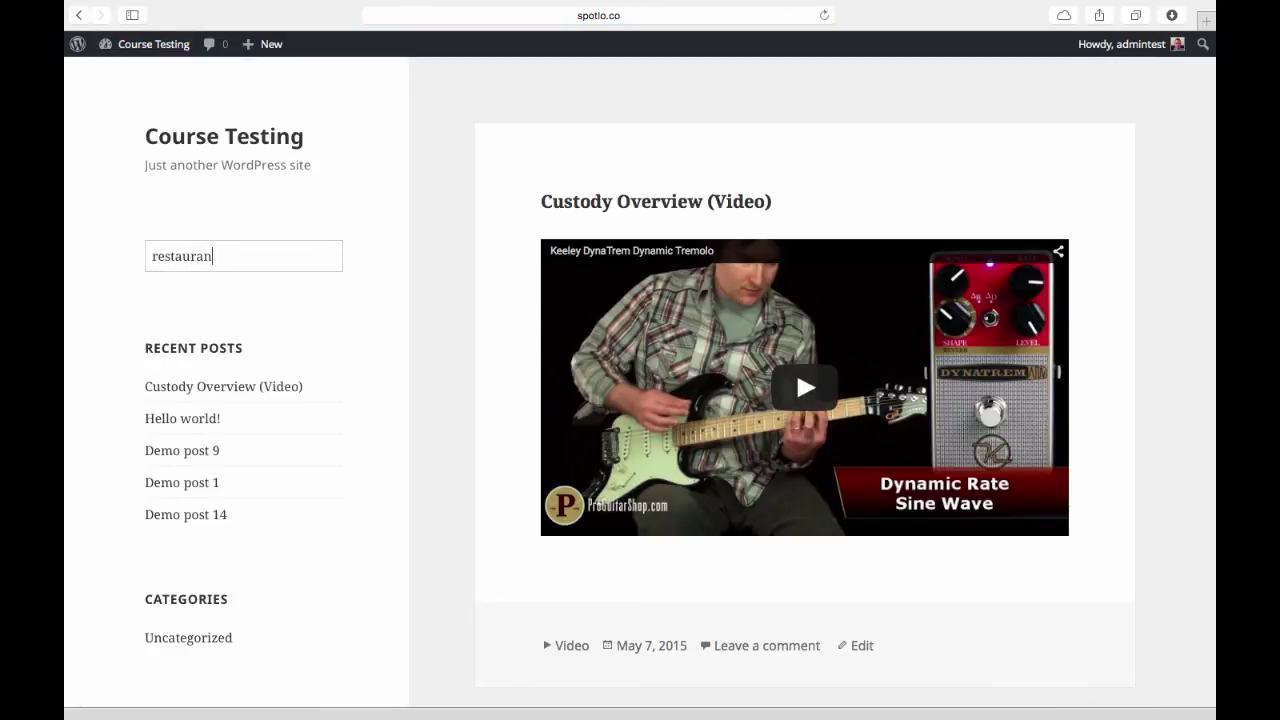
text(t)
key(Return)
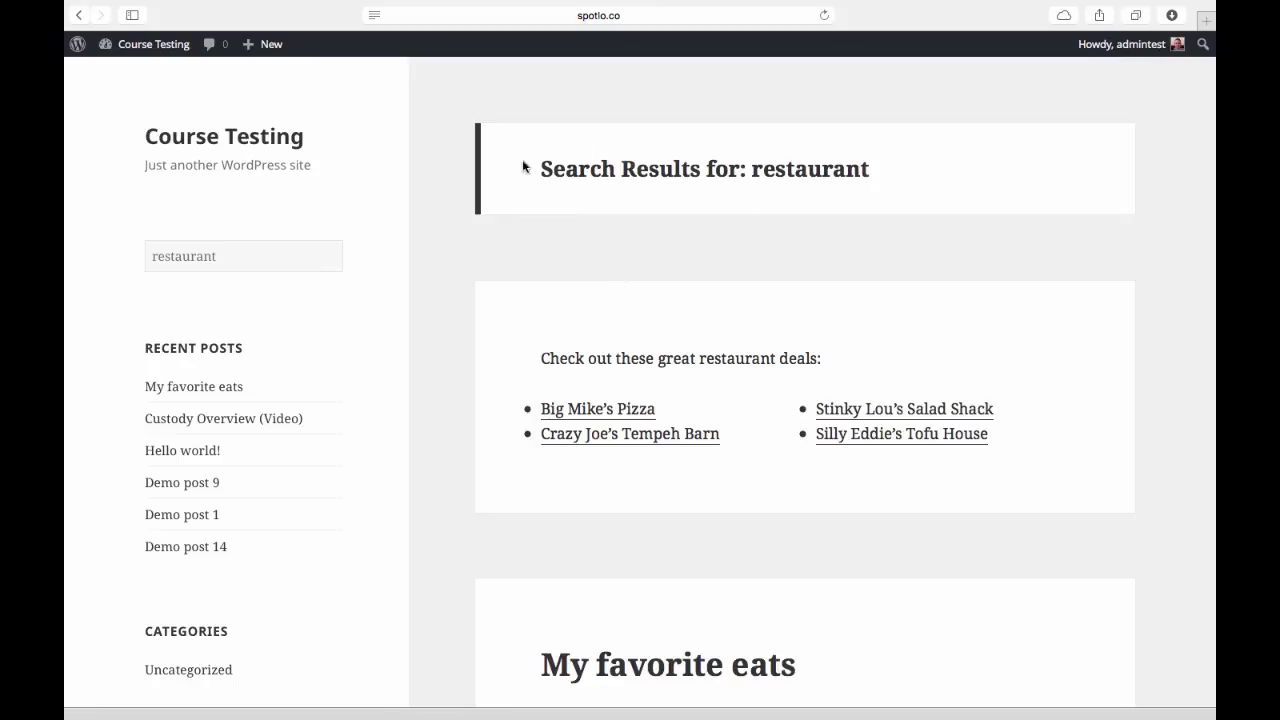
- Review the results, with the restaurant deals listed above My favorite eats
scroll(463, 369, down, 1)
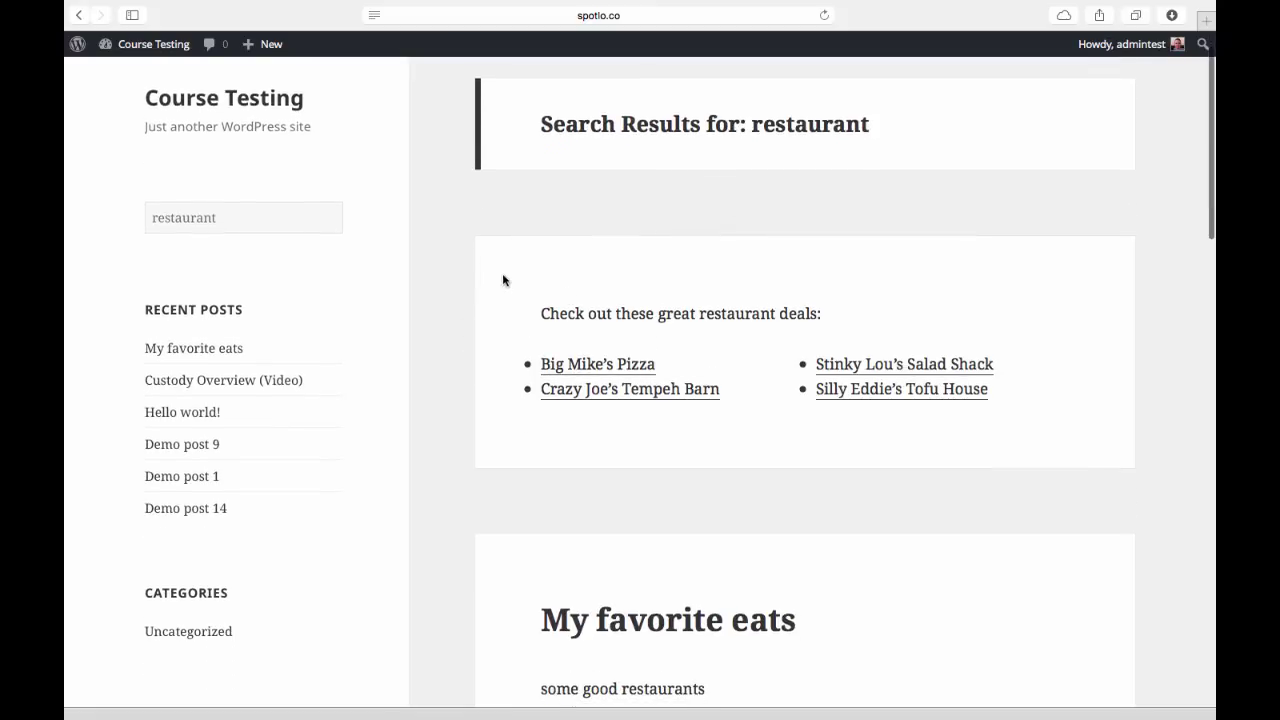
drag(540, 313, 1022, 387)
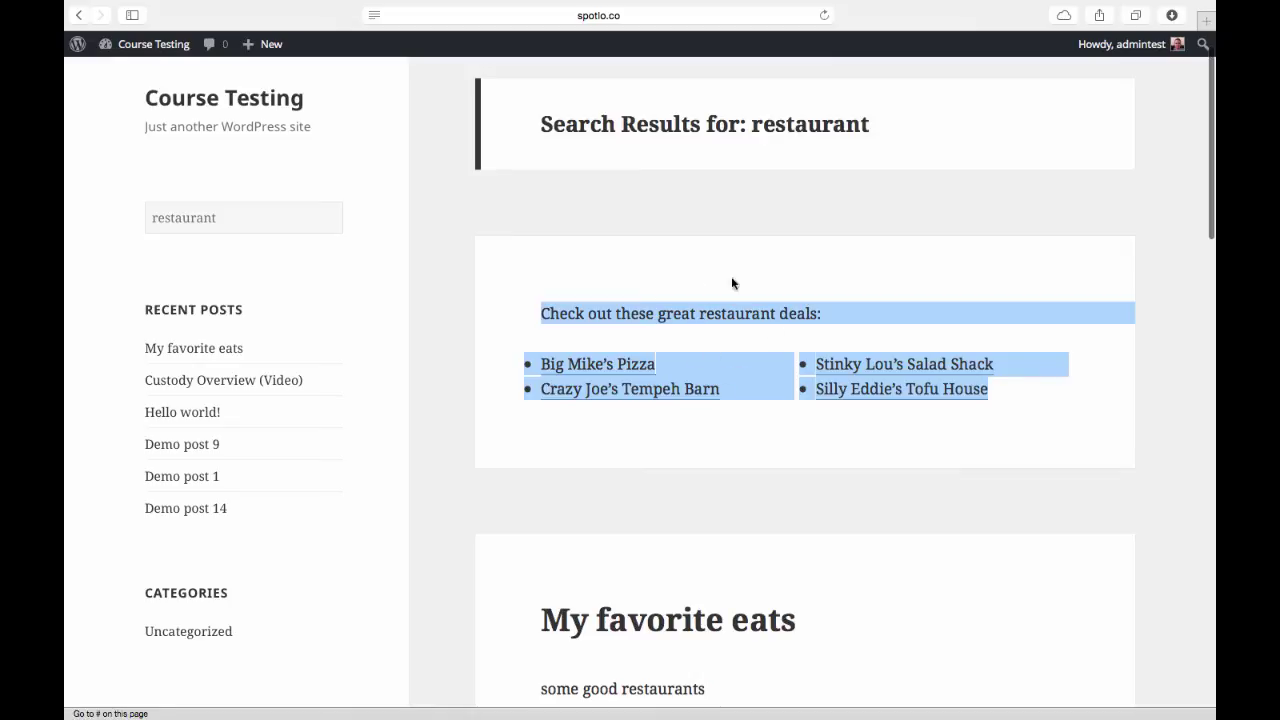
click(768, 413)
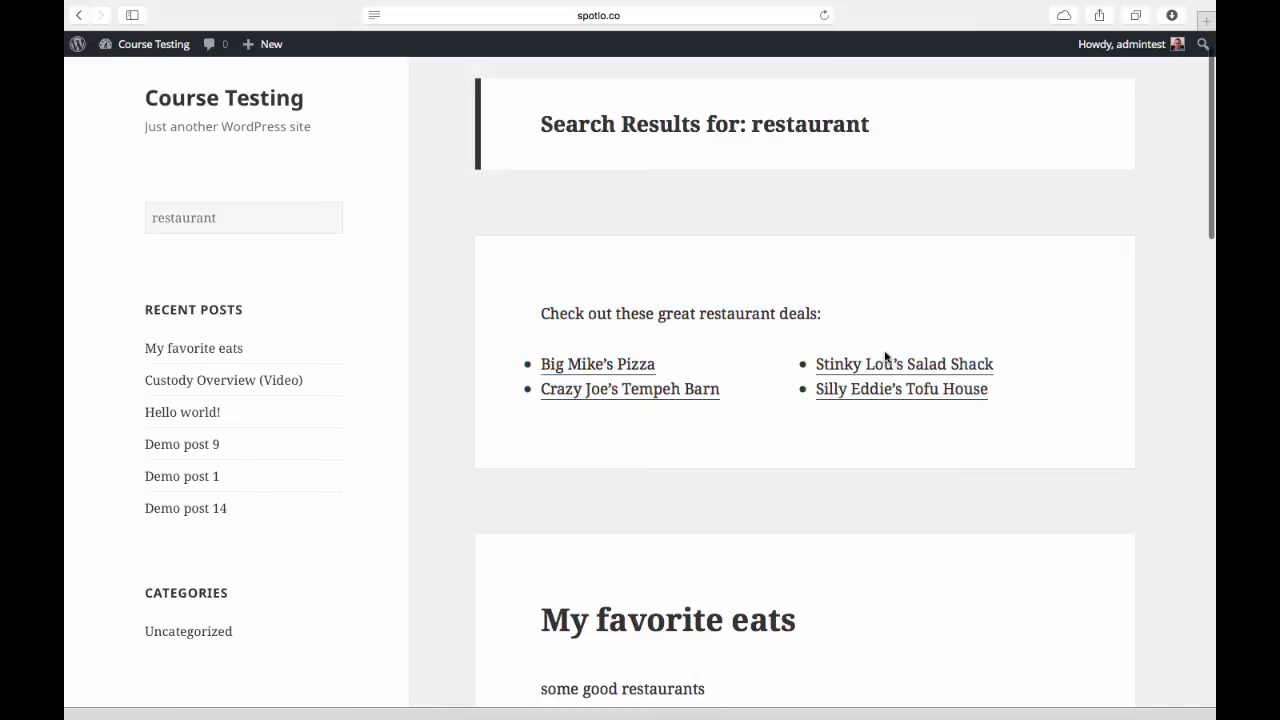
scroll(614, 345, up, 1)
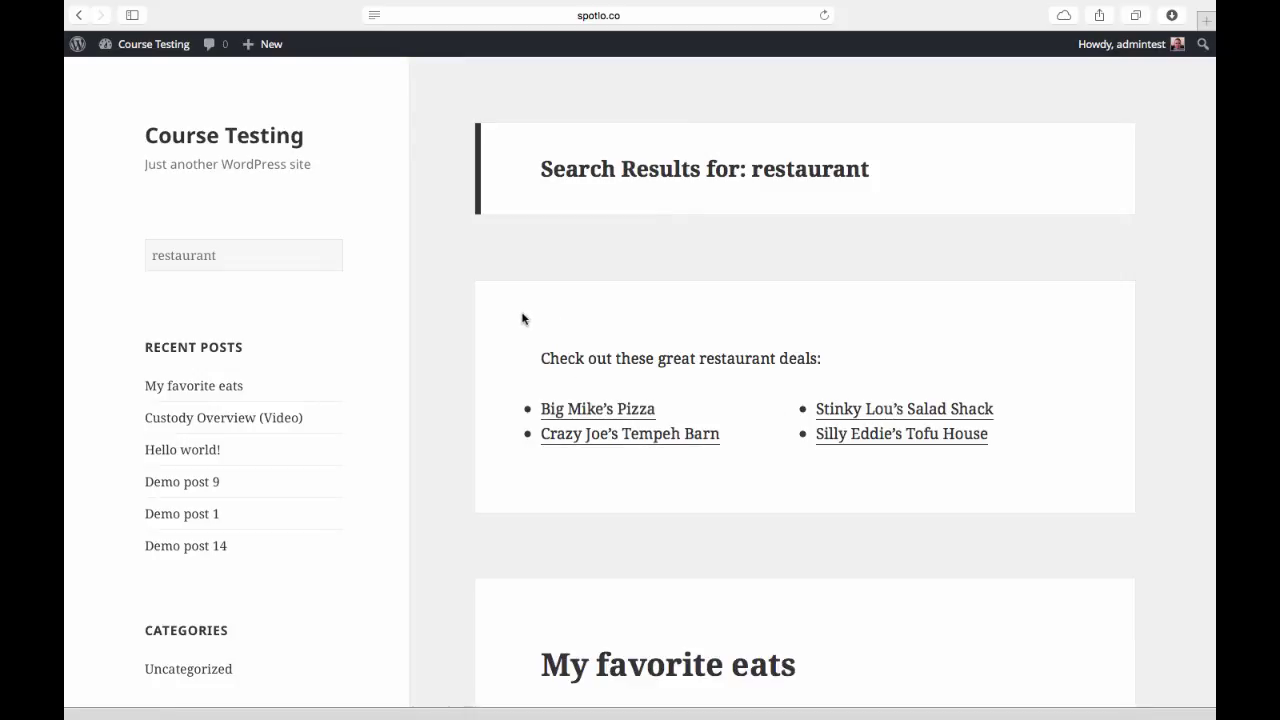
scroll(506, 316, down, 1)
scroll(506, 316, down, 5)
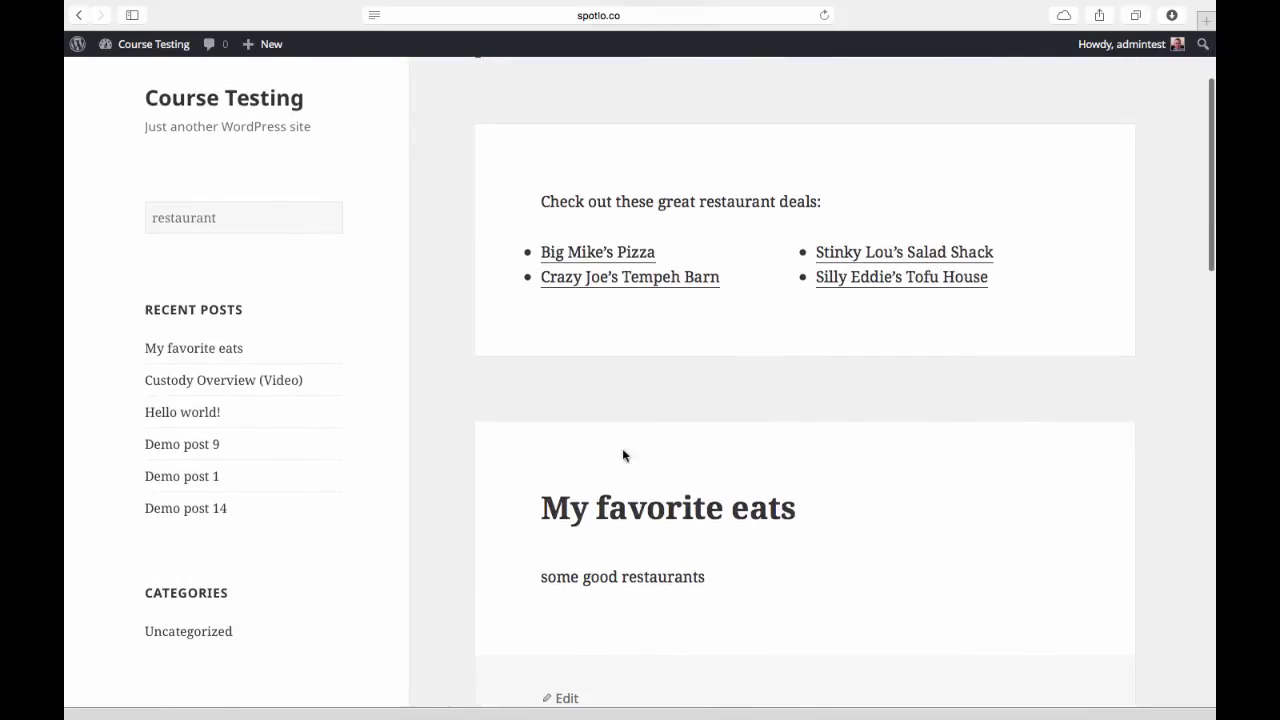
scroll(540, 512, down, 2)
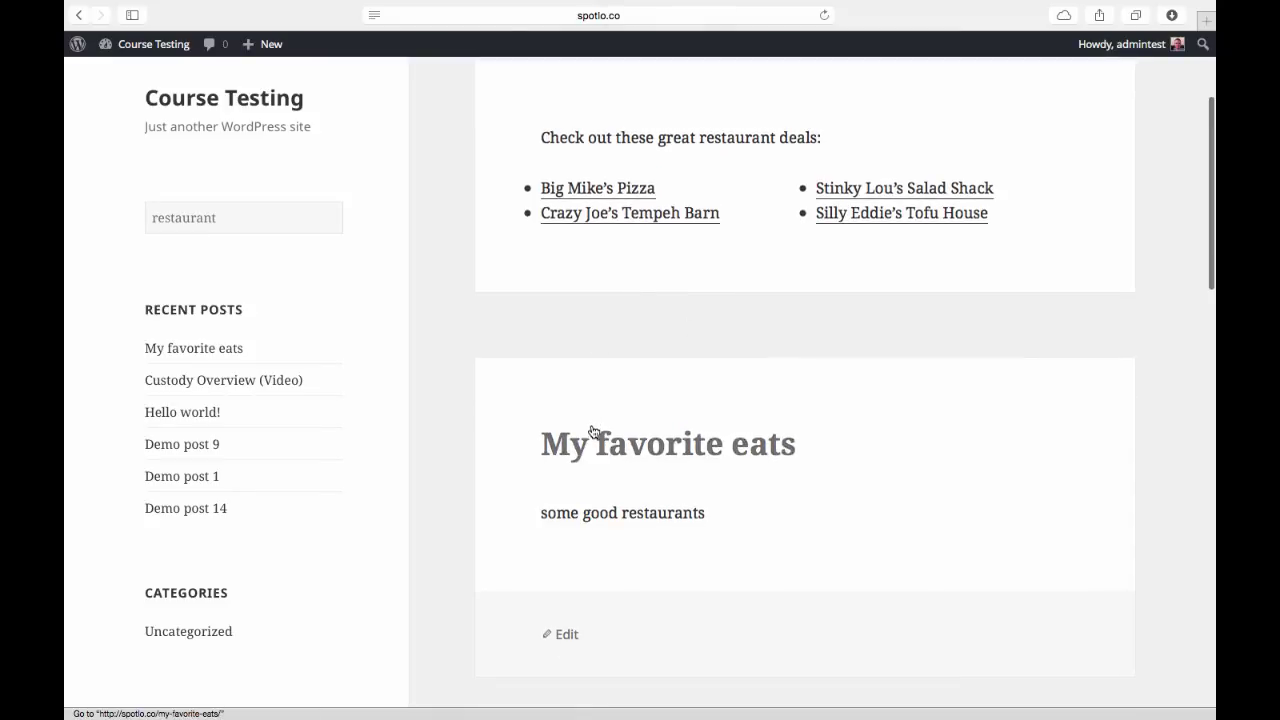
scroll(512, 398, down, 10)
scroll(512, 398, down, 15)
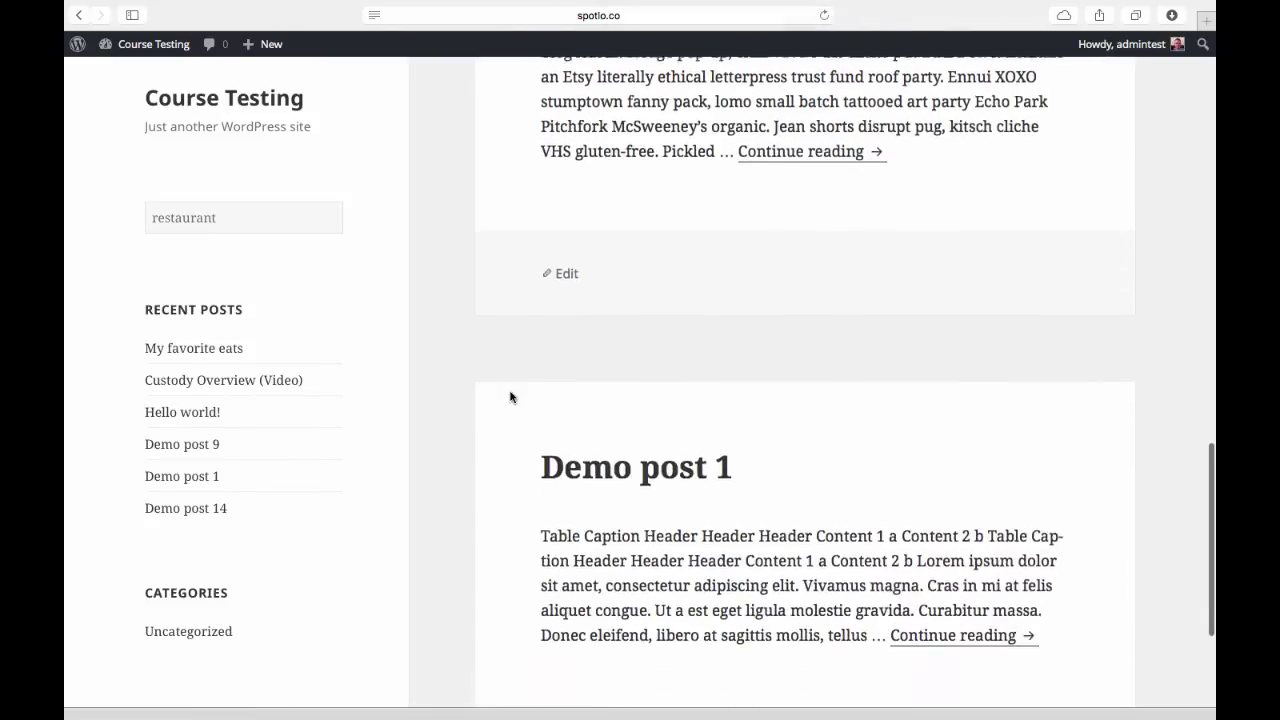
scroll(510, 397, up, 20)
- Search for 'food' instead and check the restaurant deals appear above My favorite eats
click(220, 258)
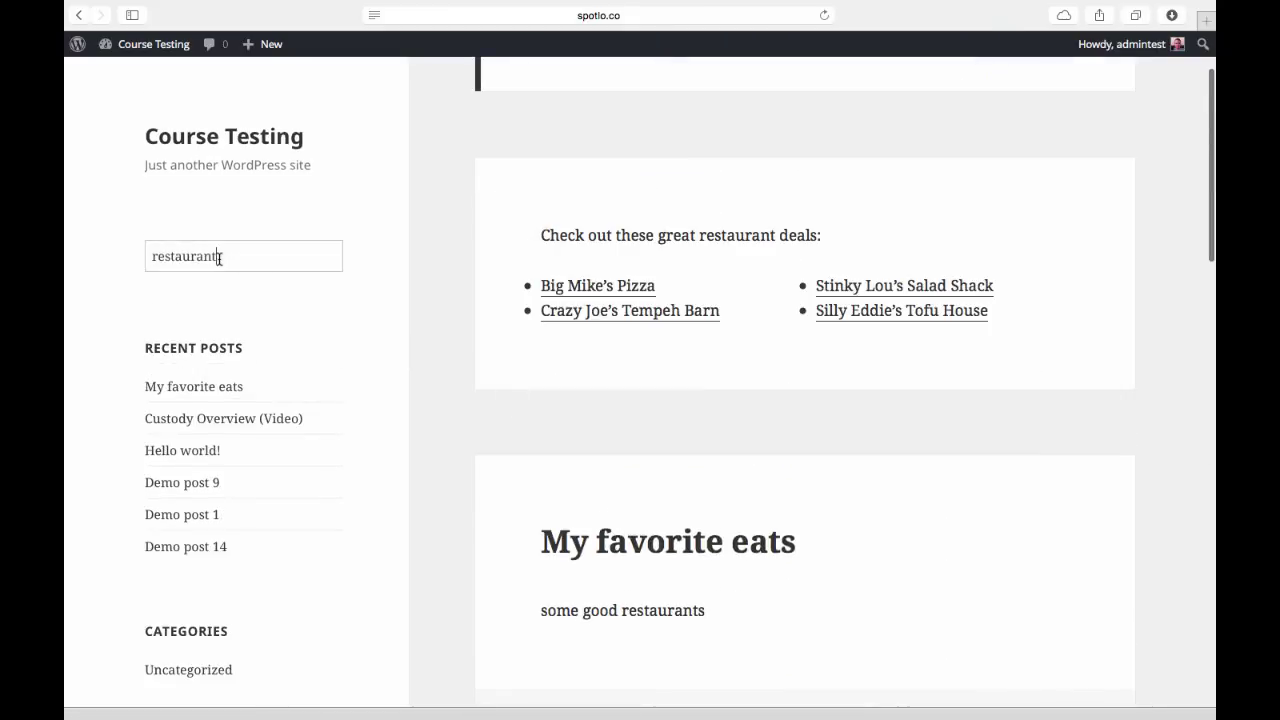
double_click(219, 258)
text(f)
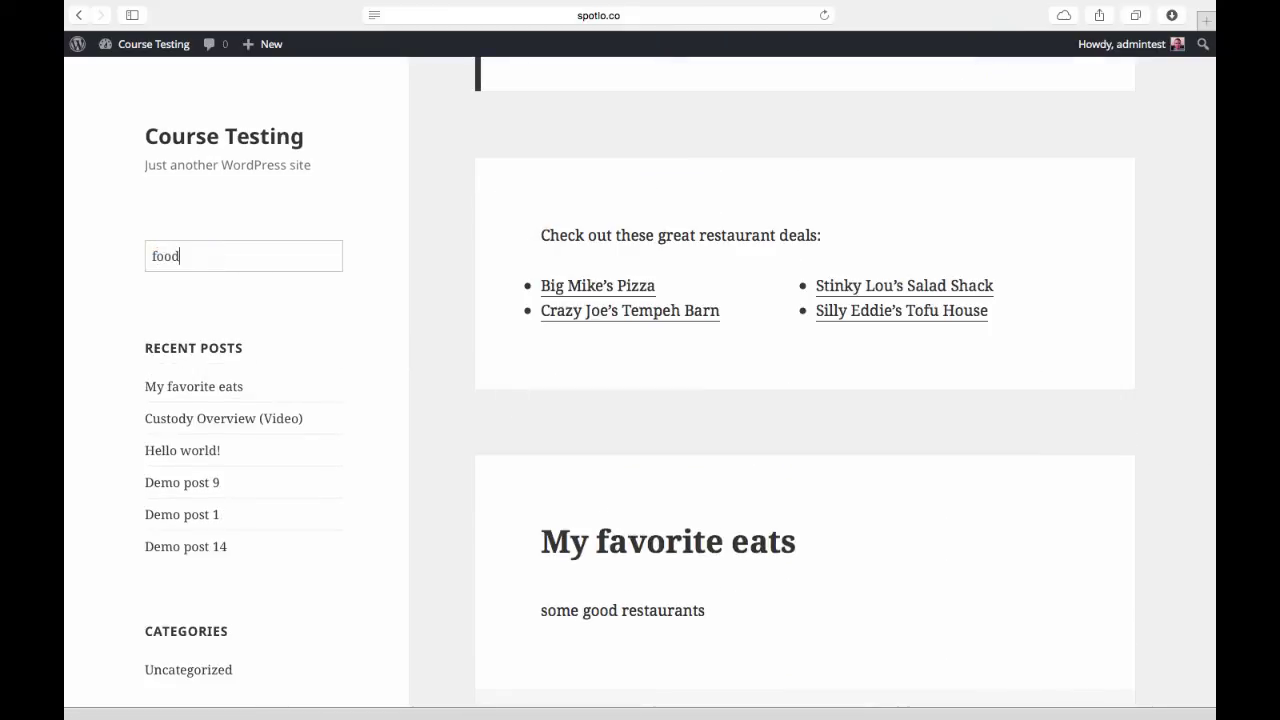
text(ood)
key(Return)
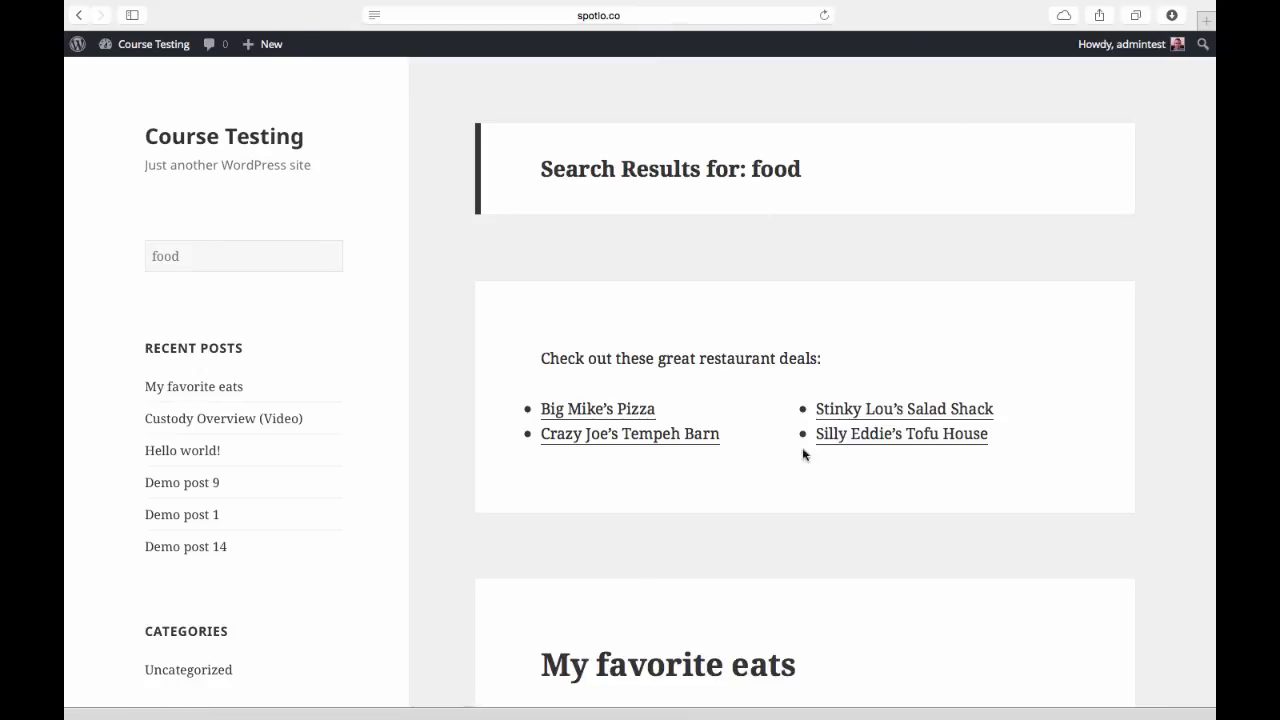
double_click(778, 169)
scroll(773, 347, down, 5)
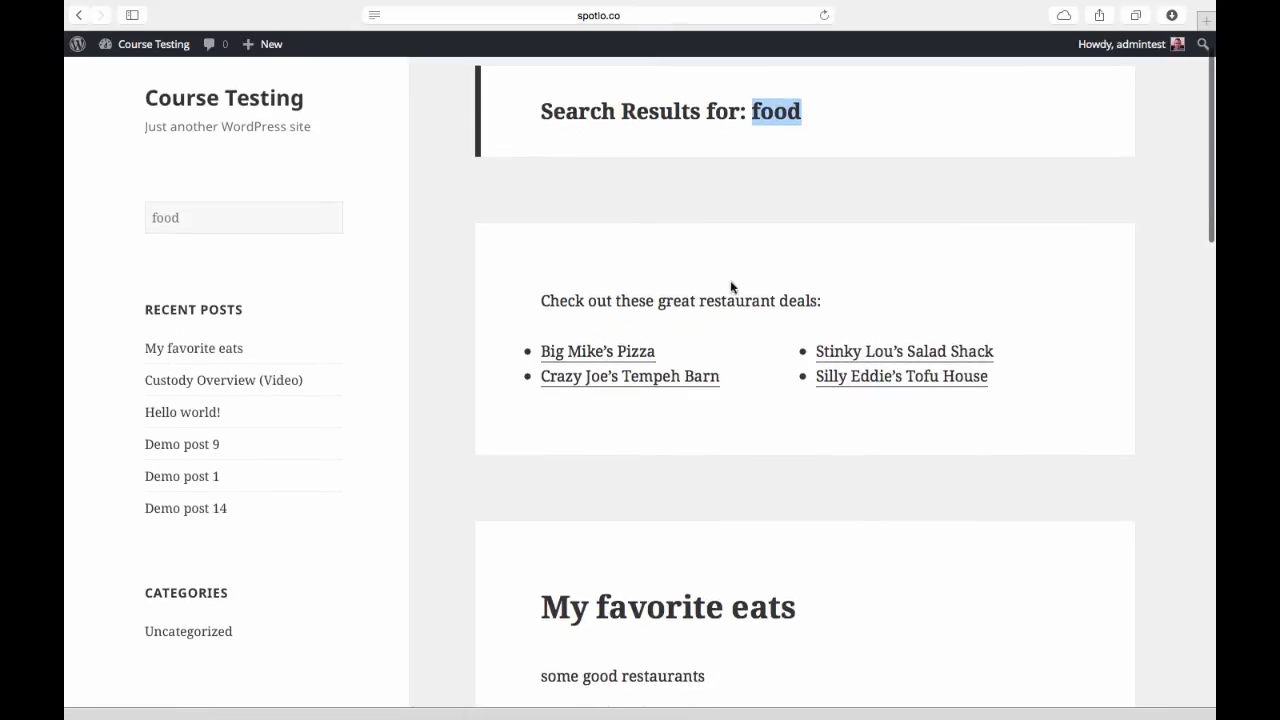
scroll(783, 437, down, 15)
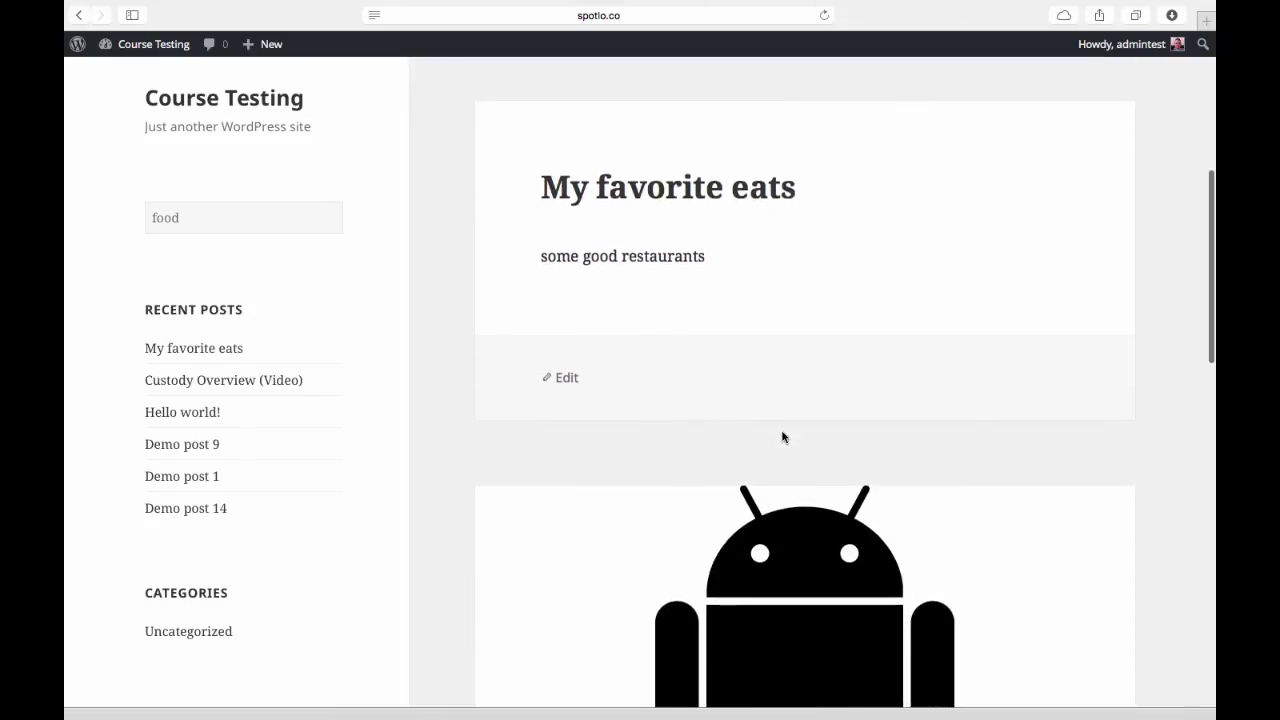
scroll(783, 435, up, 20)
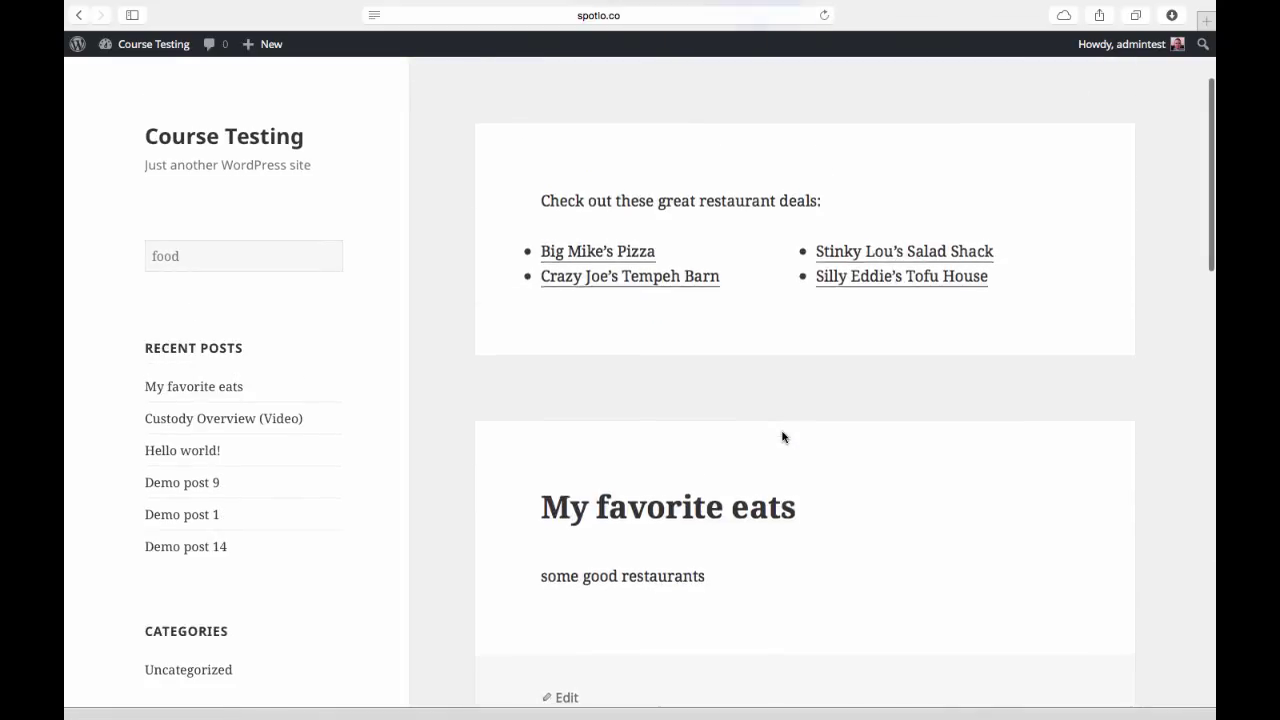